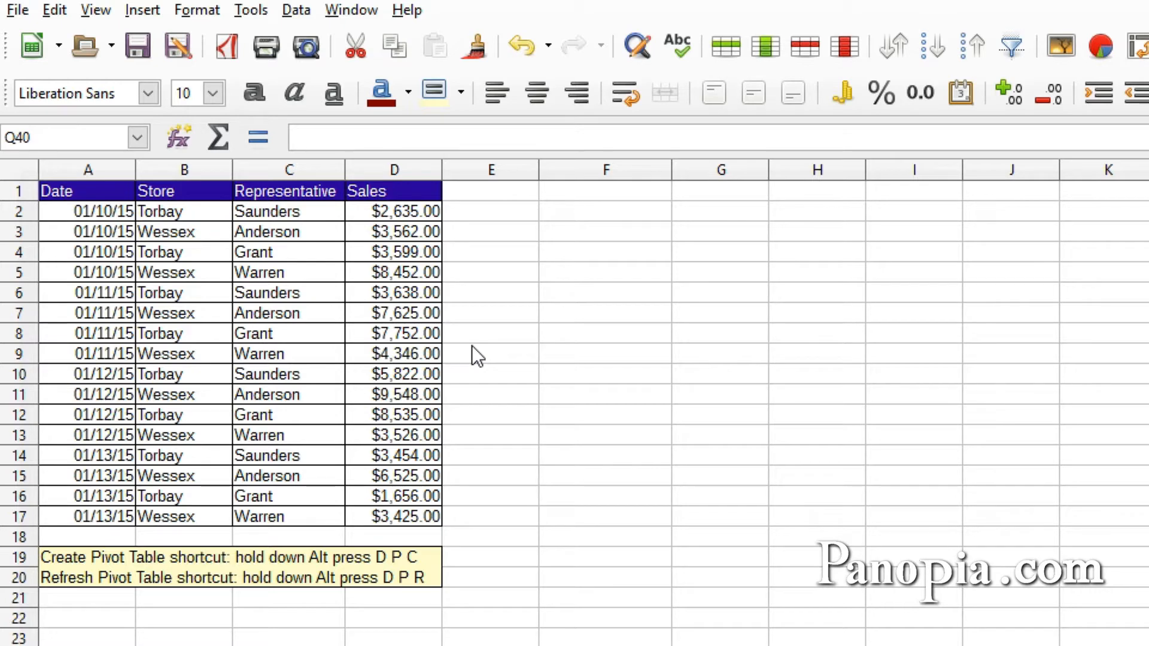
click(329, 374)
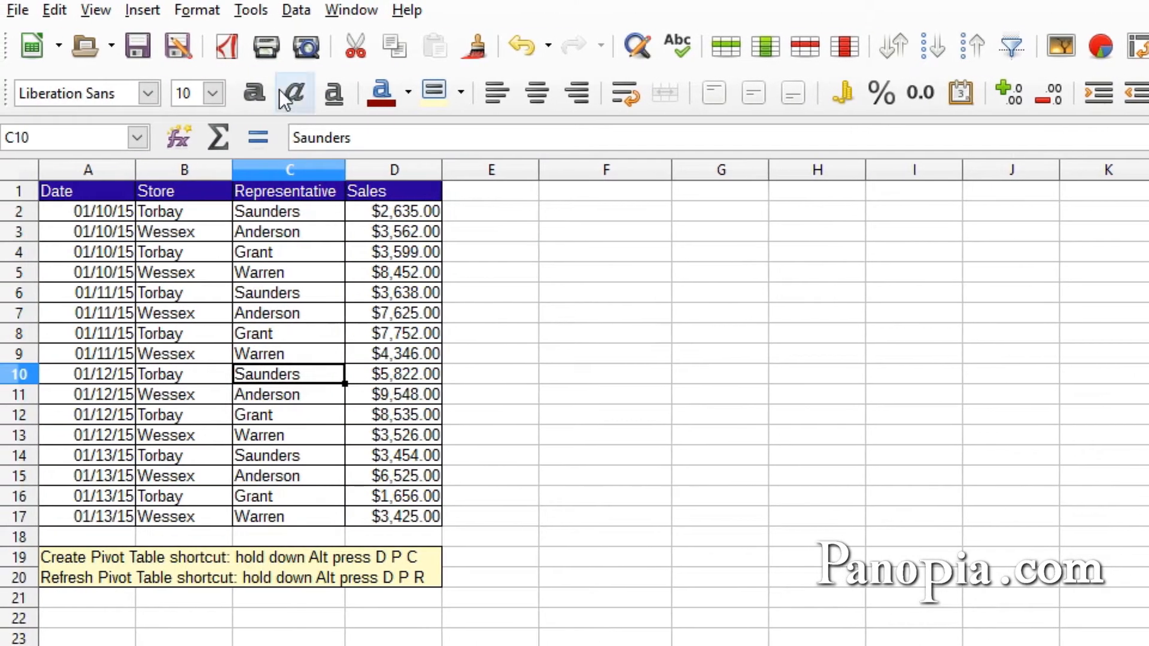
click(302, 12)
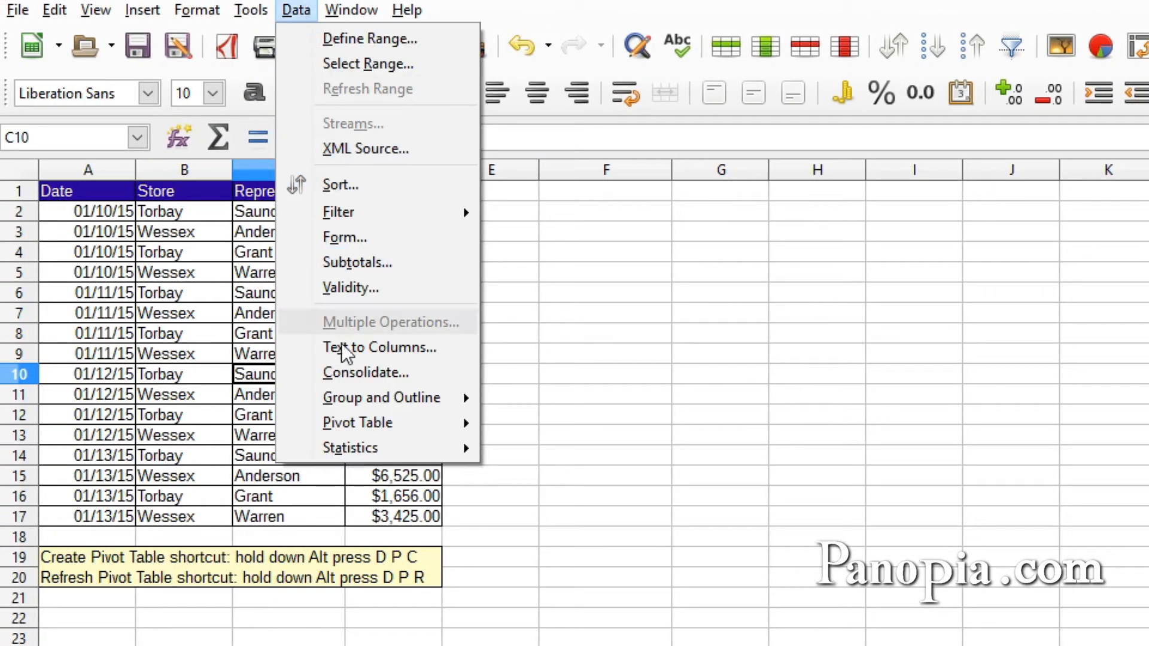
mouse_move(350, 426)
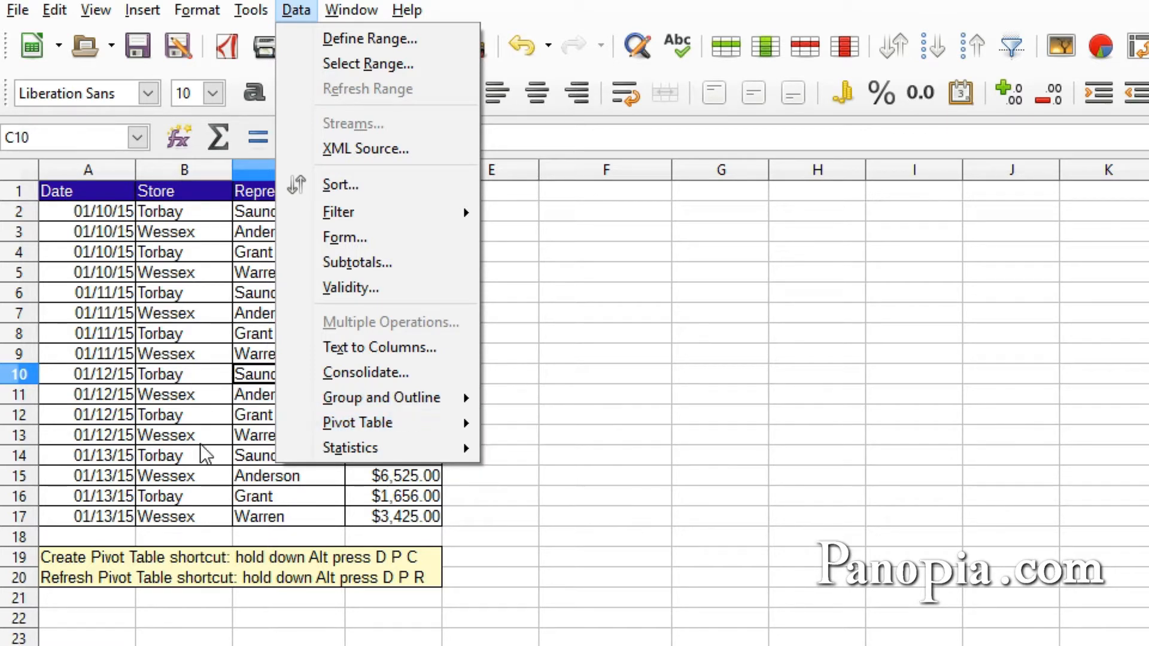
click(250, 489)
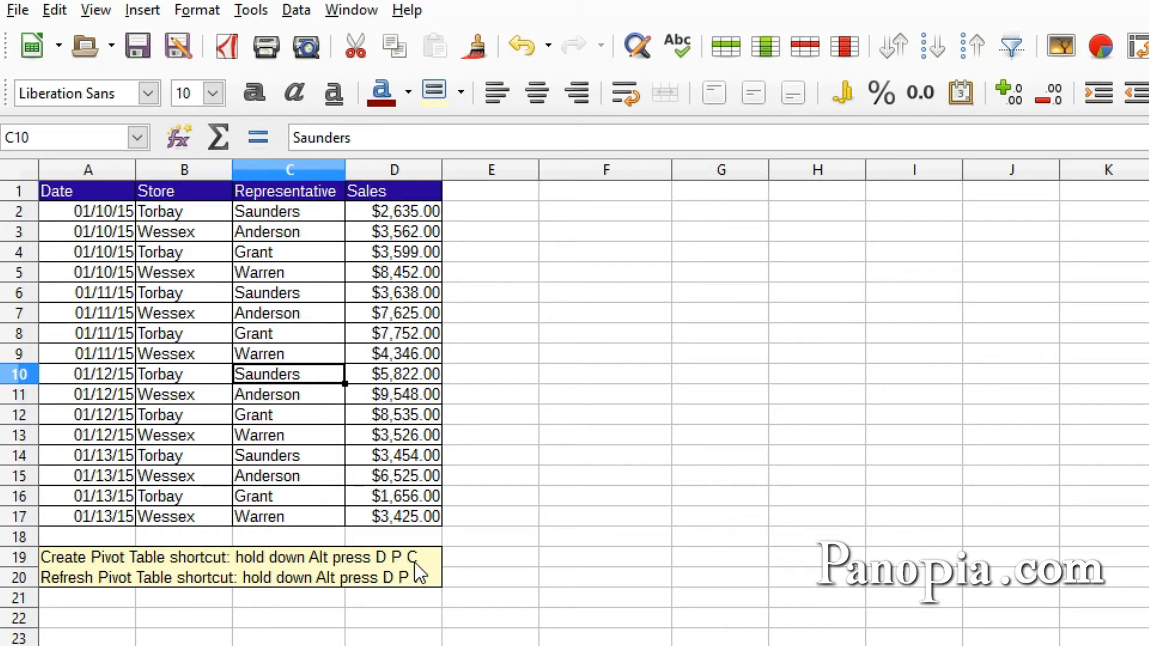
- Start creating a pivot table from the sales data range, using the current selection as its source
click(311, 296)
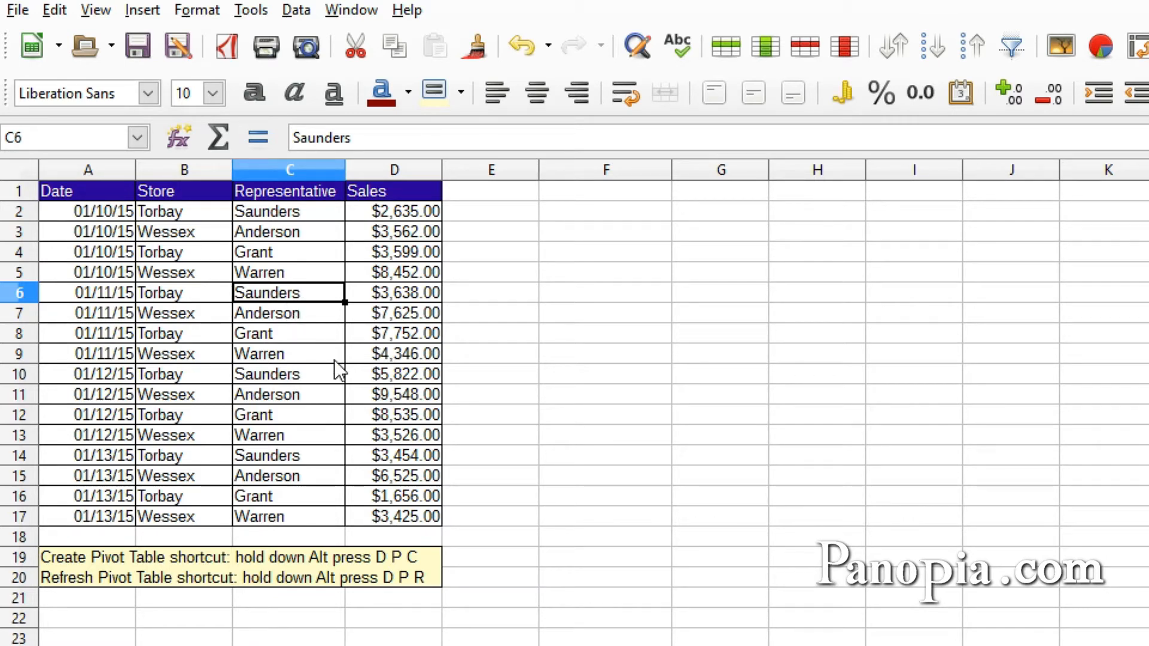
key(alt+d)
key(p)
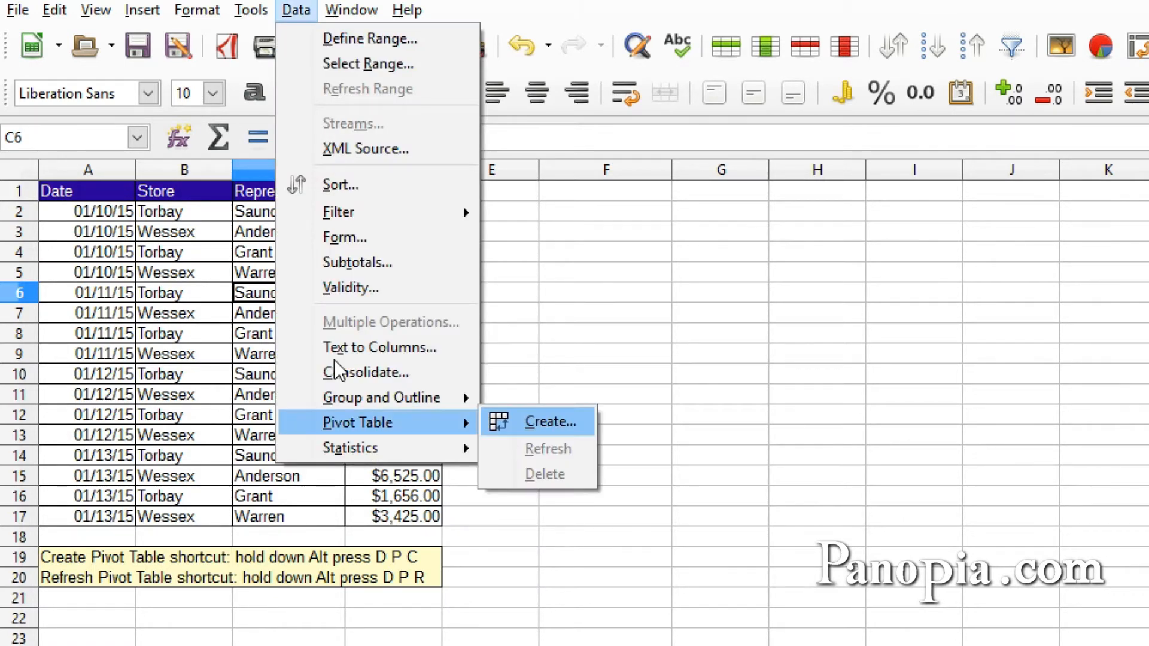
key(c)
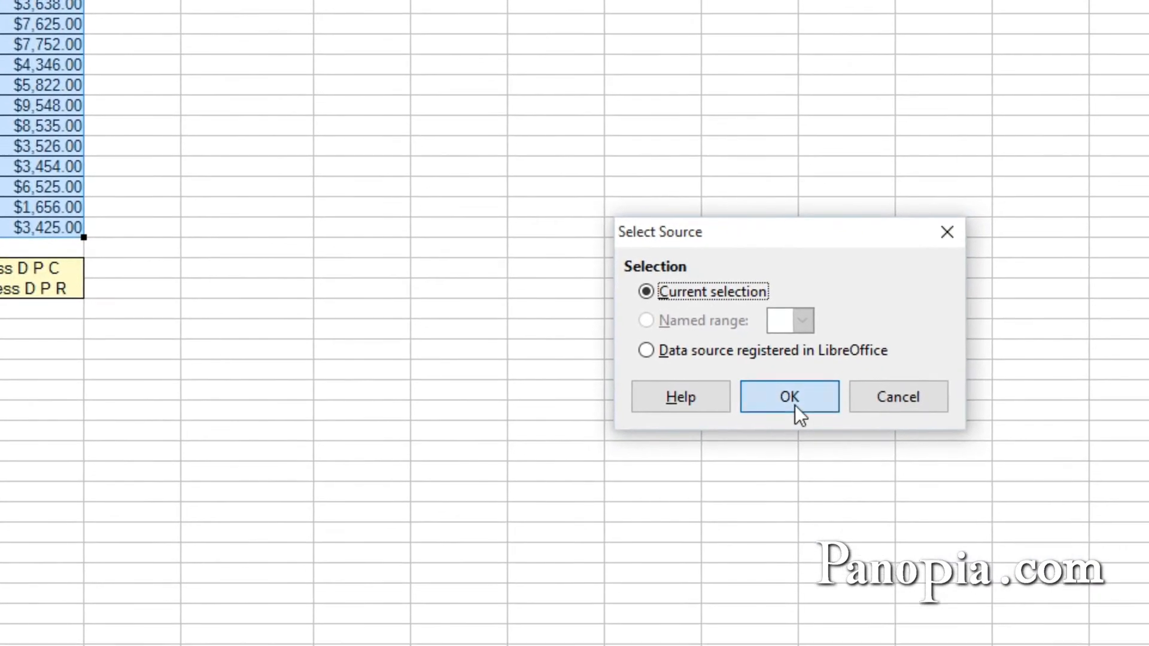
click(1128, 532)
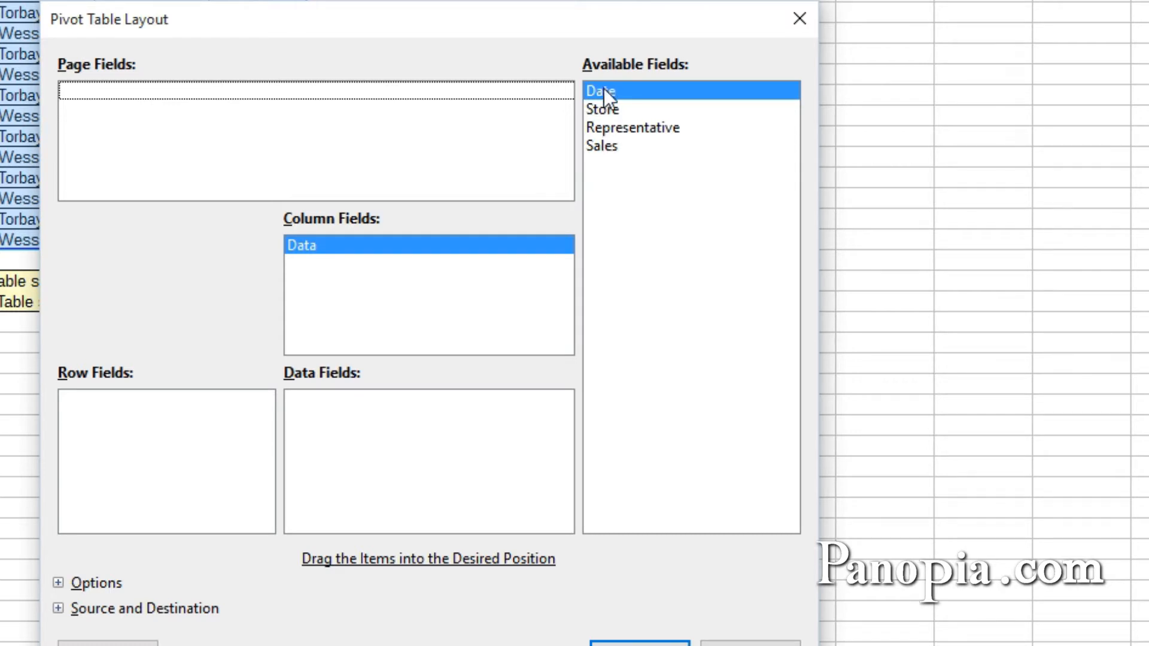
- Assign Date to the page fields, Store to the column fields, Representative to the row fields and Sales to the data fields with the Sum function
drag(604, 88, 168, 123)
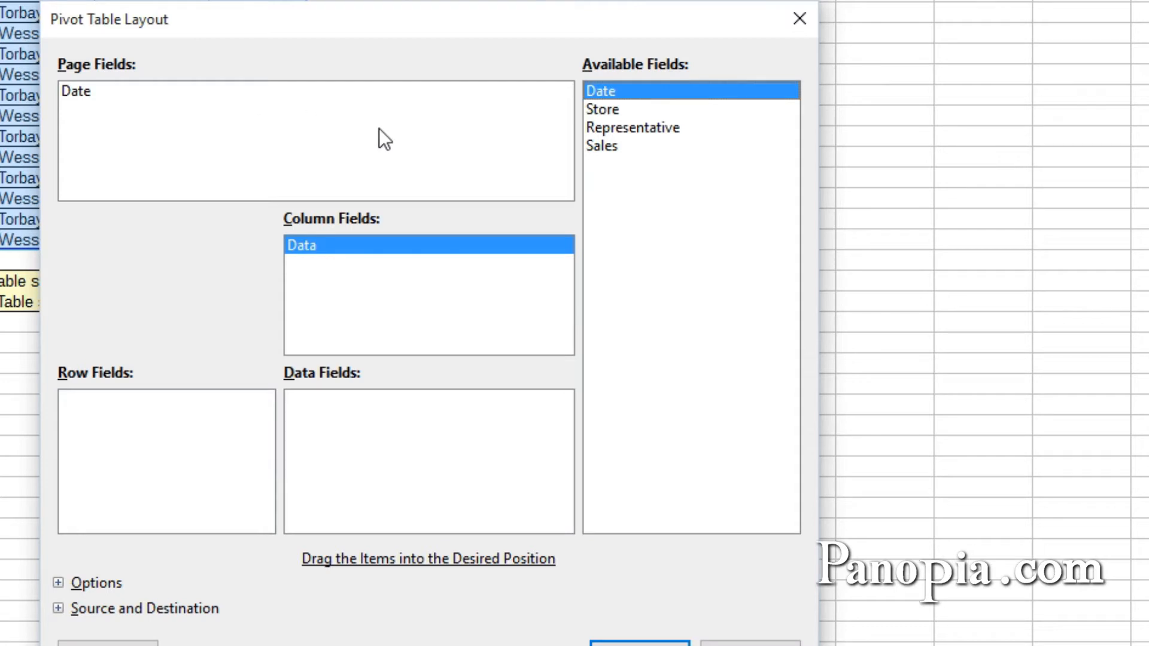
drag(600, 108, 333, 323)
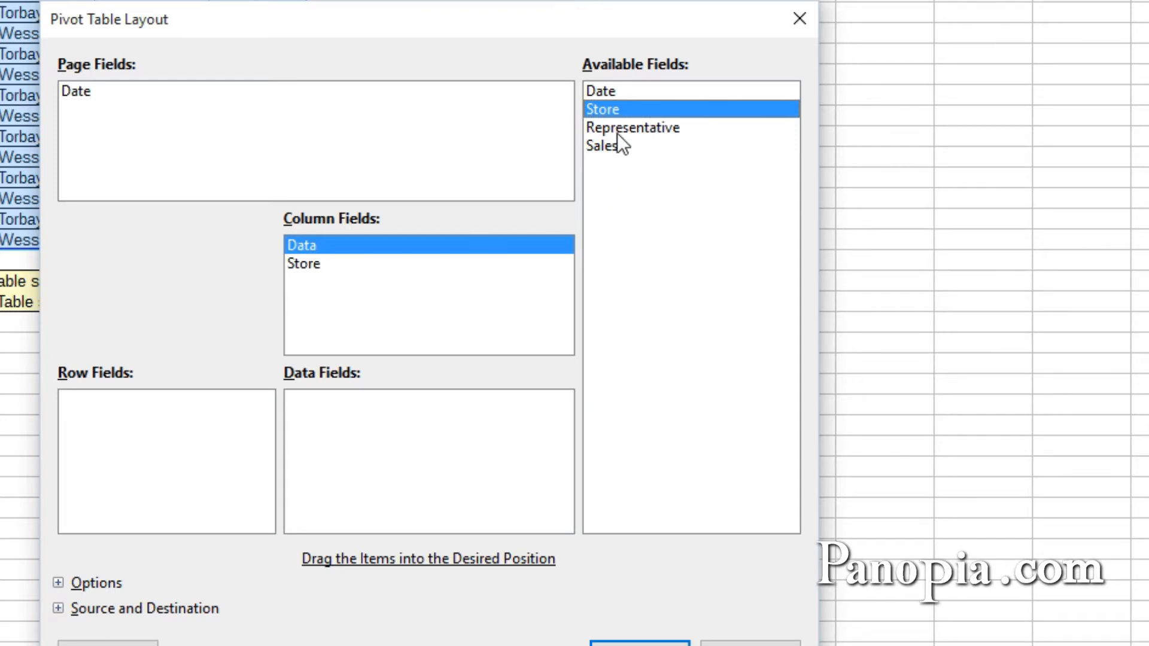
drag(623, 125, 150, 438)
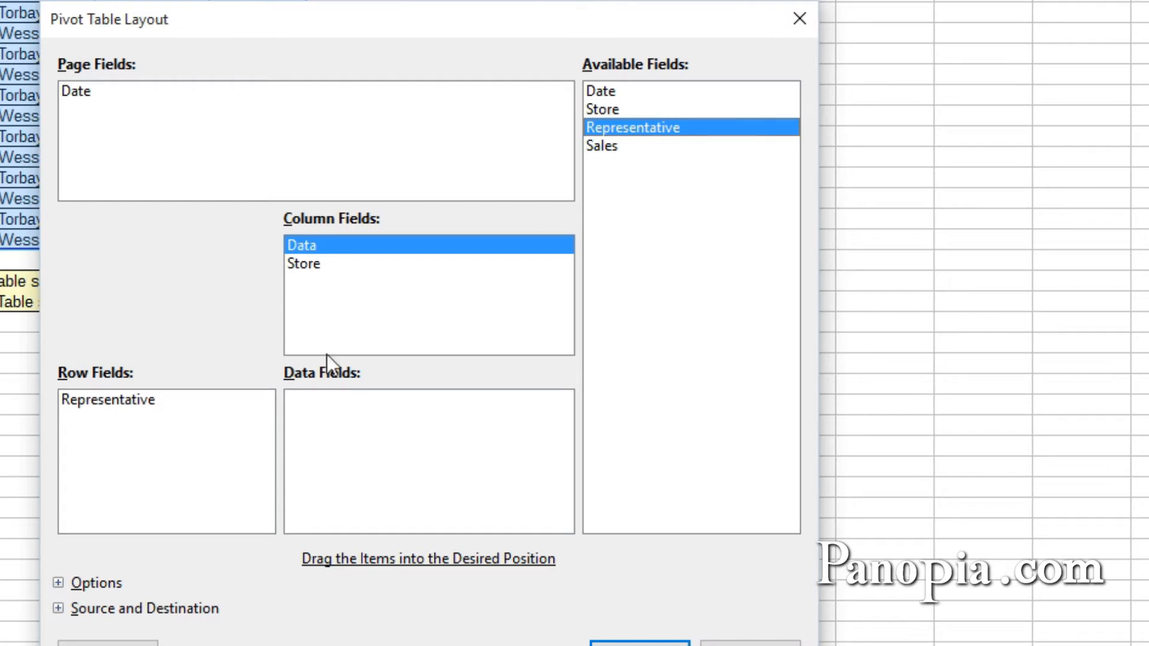
drag(606, 146, 427, 447)
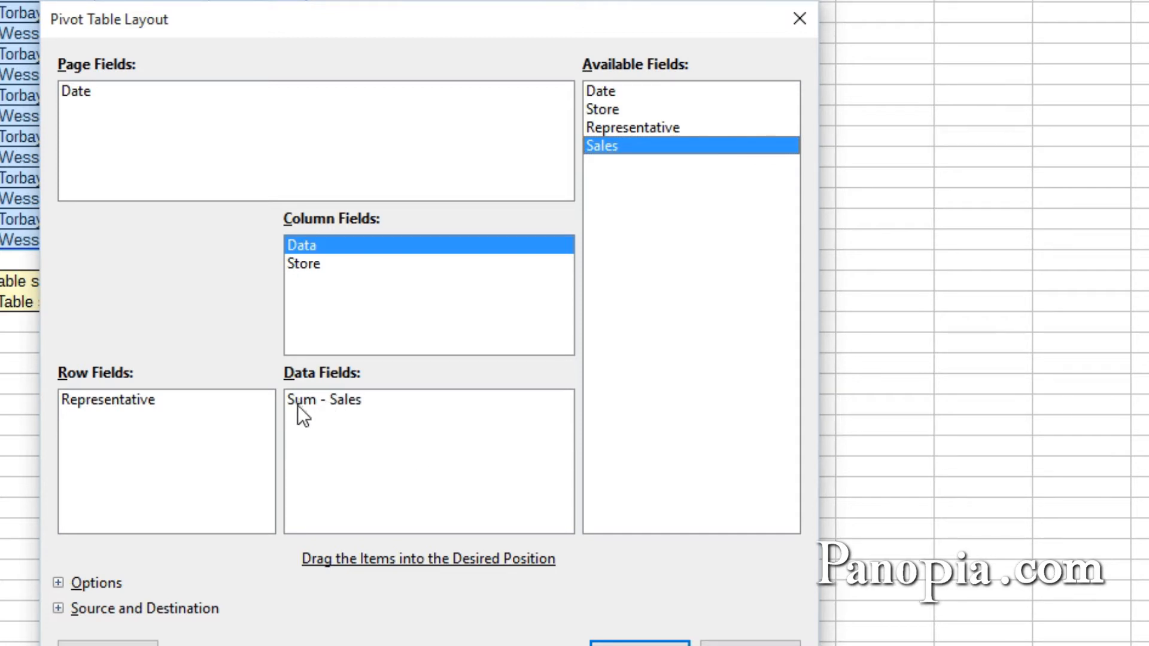
double_click(336, 401)
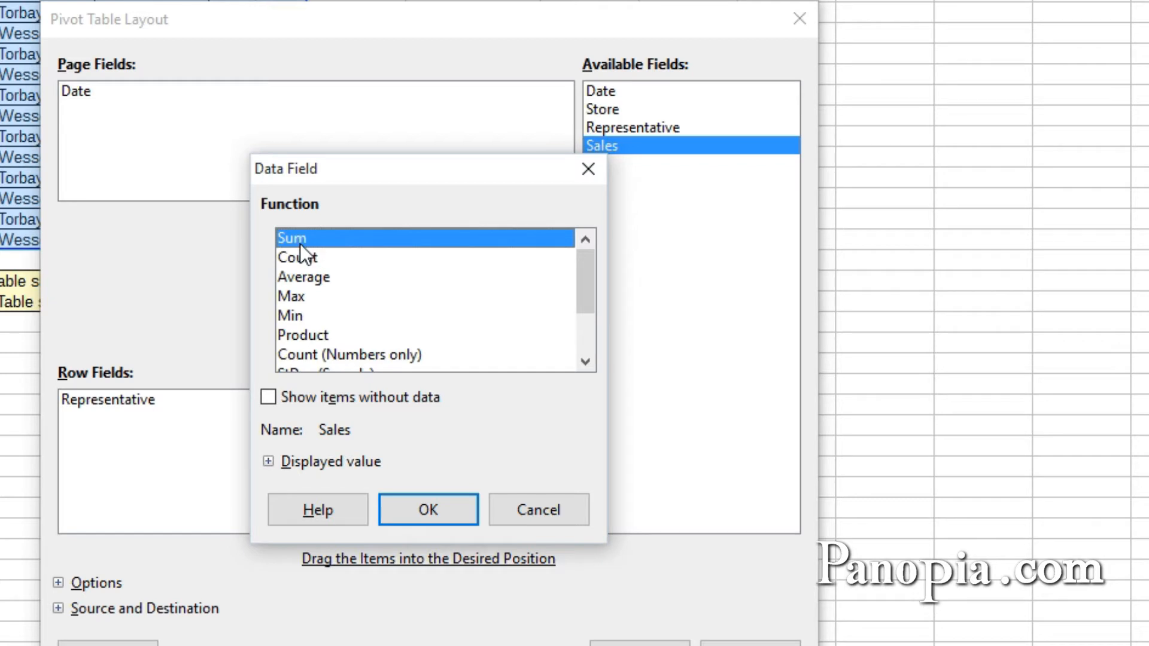
click(421, 503)
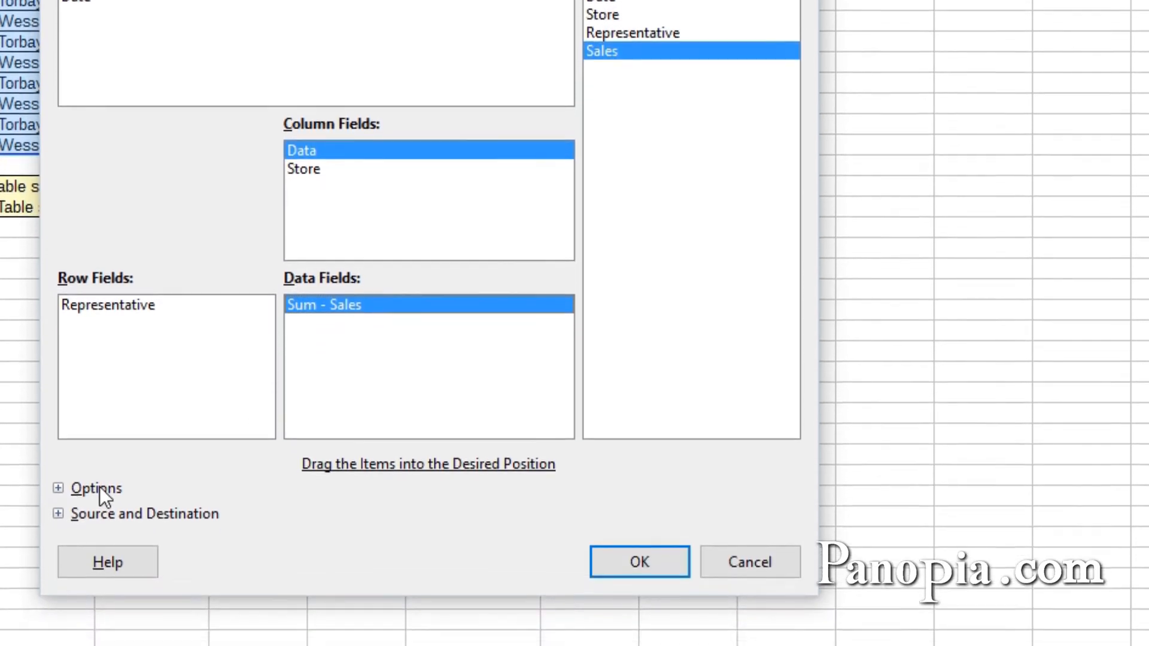
- Set the pivot table's destination to cell F1 of Sheet3 and create the table
click(98, 488)
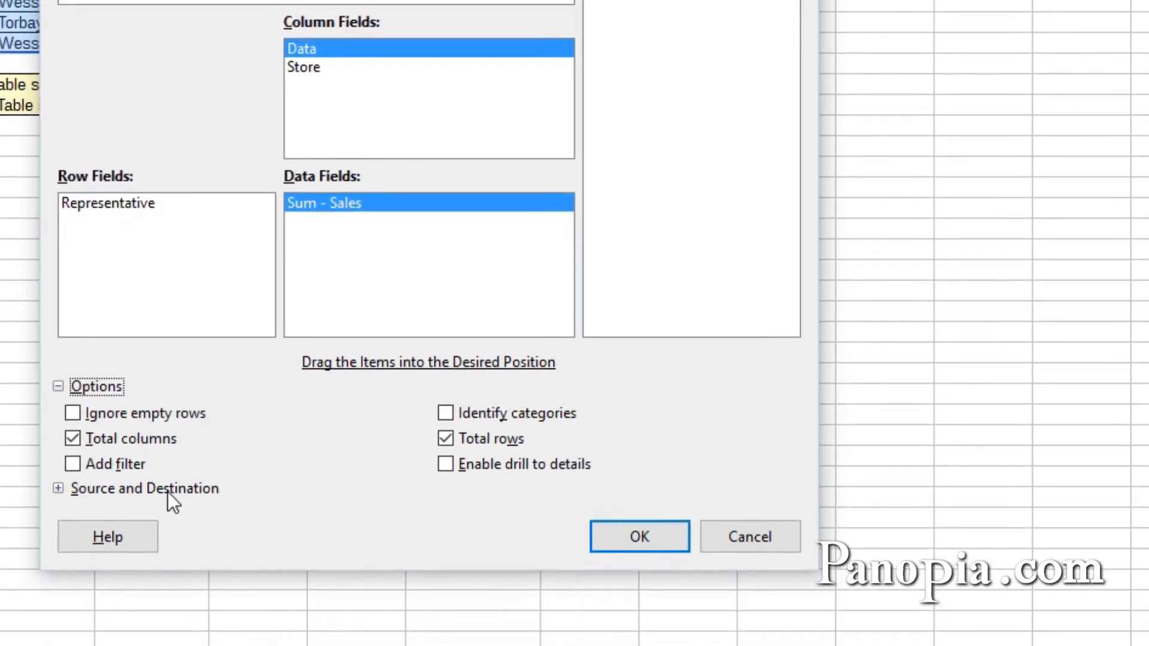
click(167, 566)
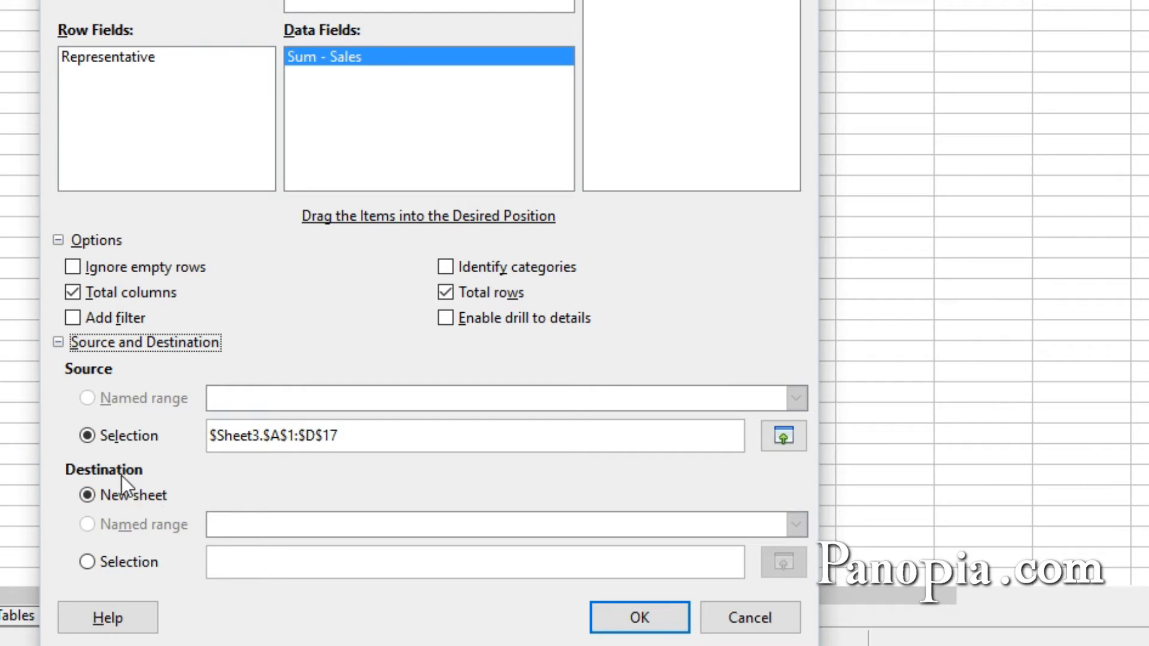
click(87, 562)
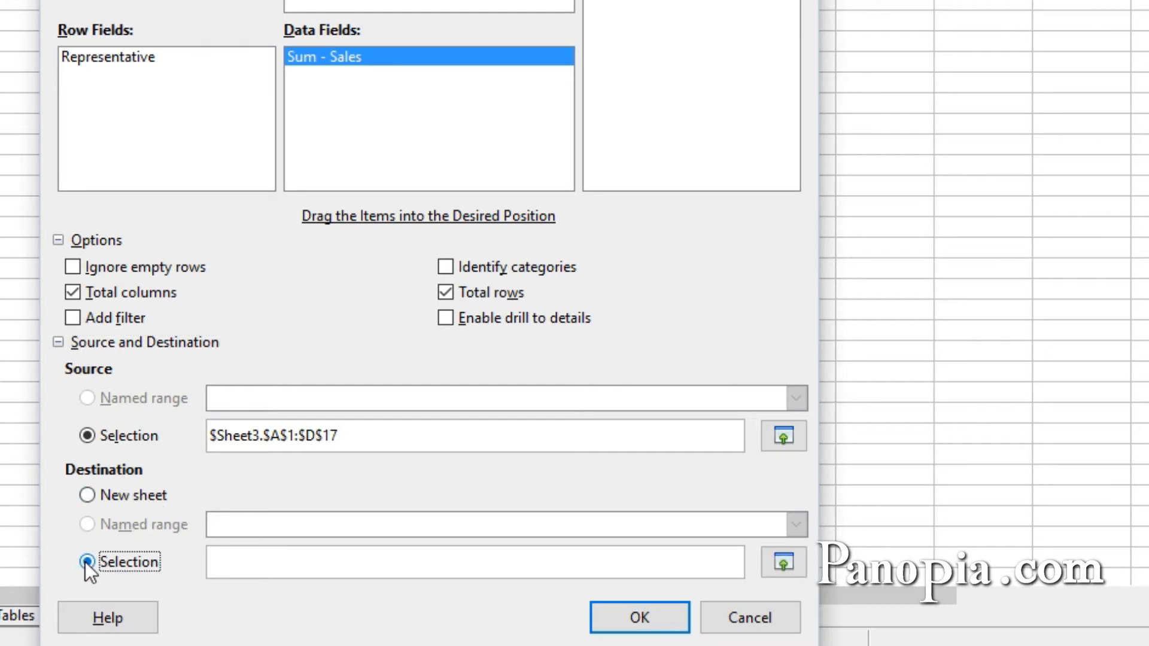
click(225, 564)
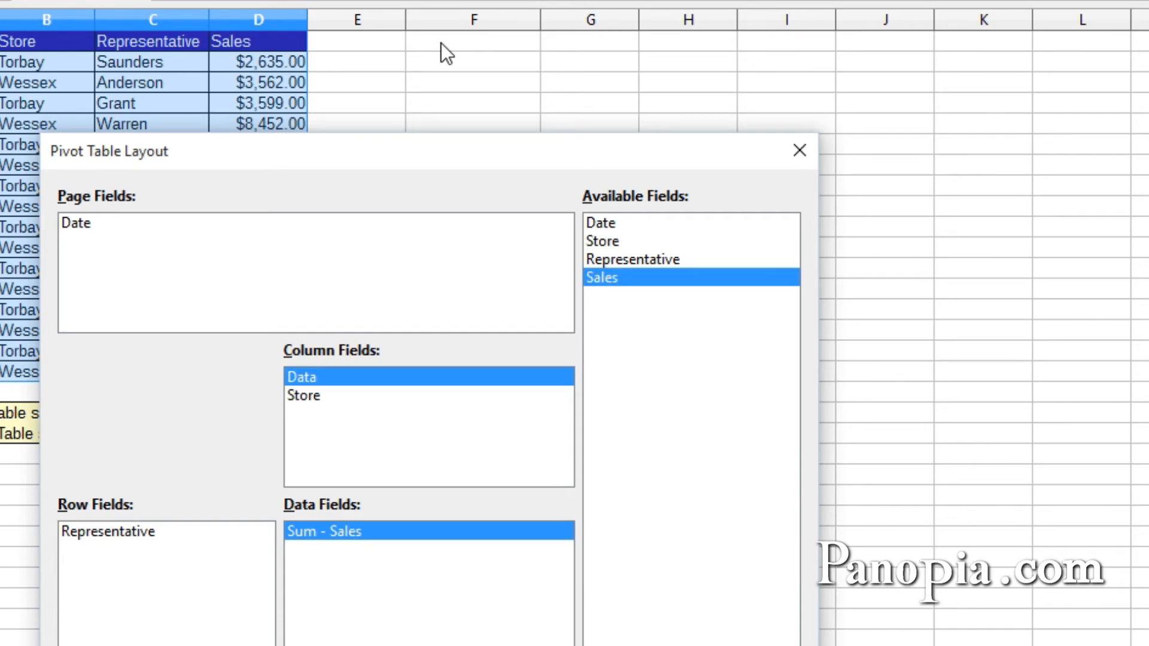
click(440, 42)
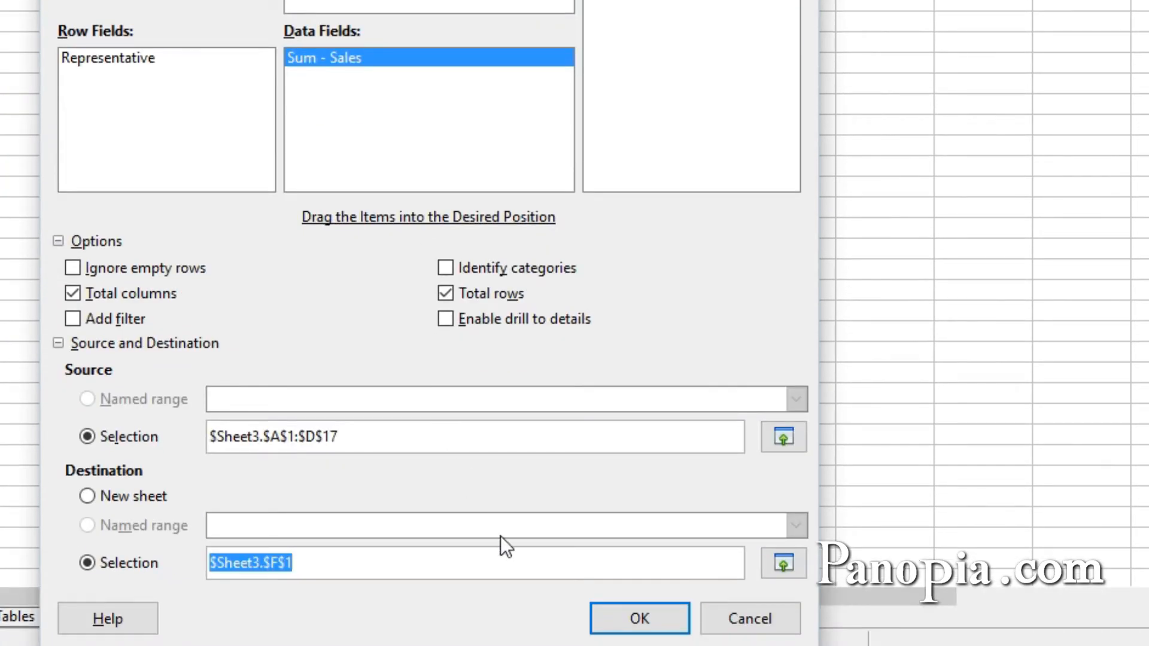
click(621, 626)
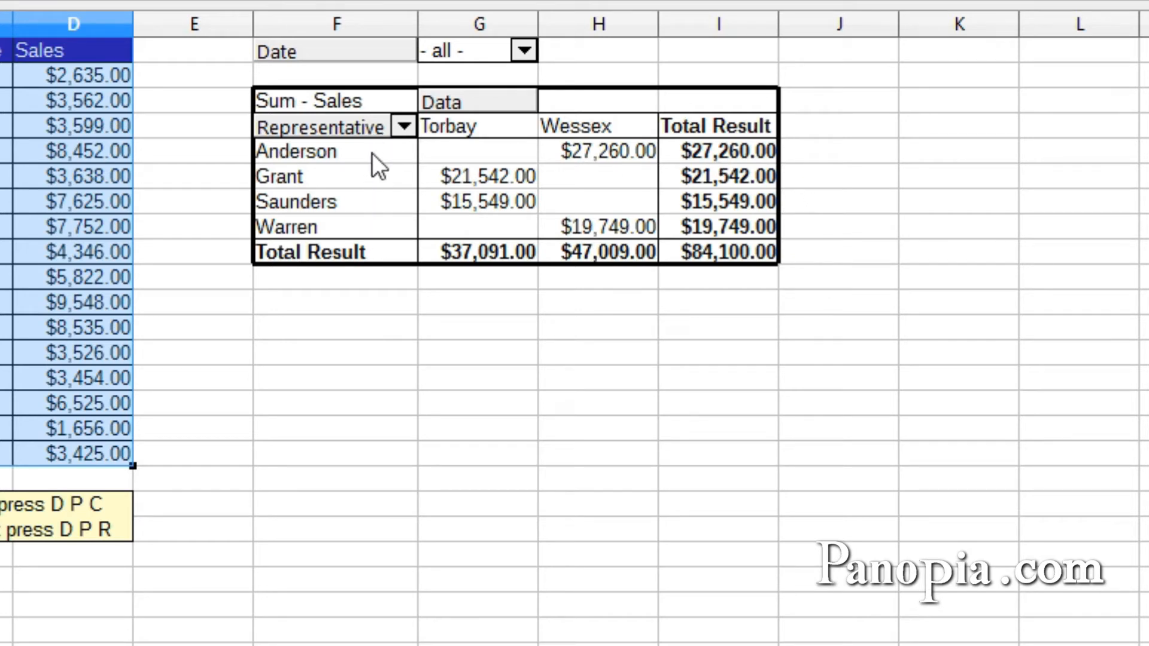
- Examine the pivot table's Date and Representative filter lists and its Total Result row
click(525, 51)
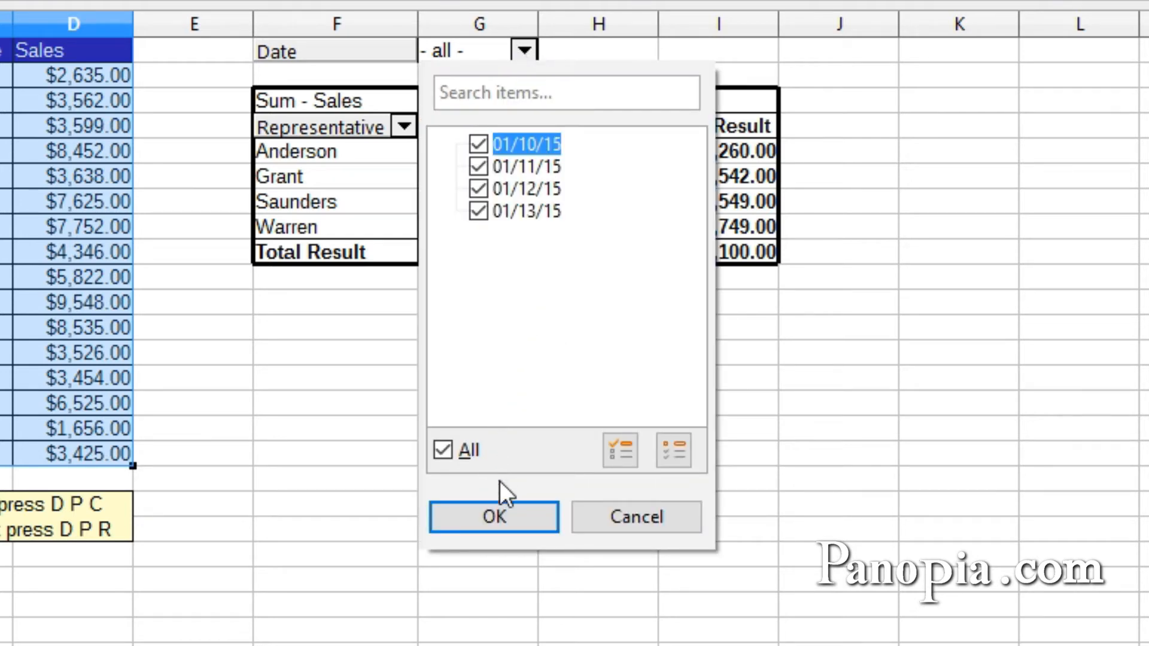
click(507, 525)
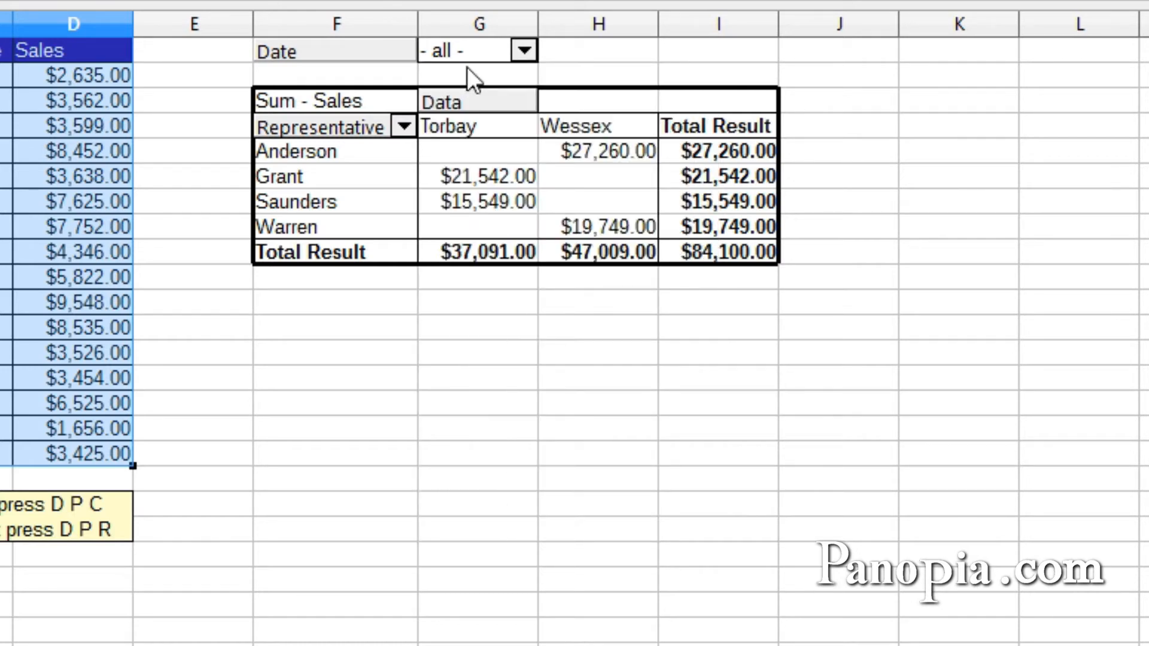
click(405, 126)
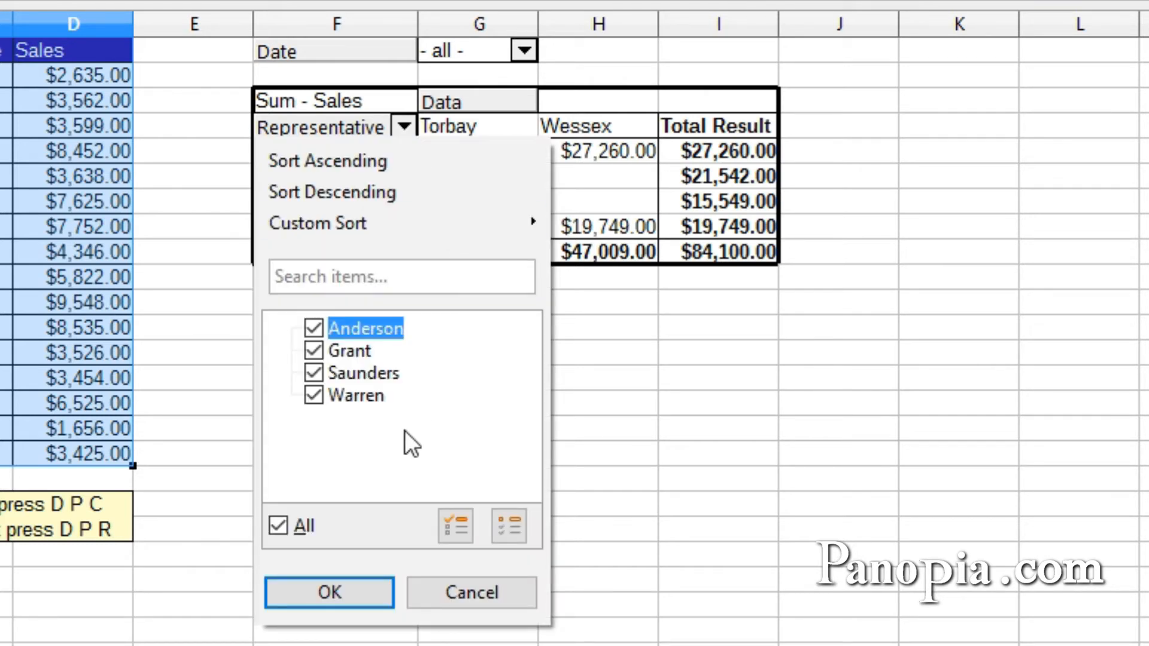
click(352, 596)
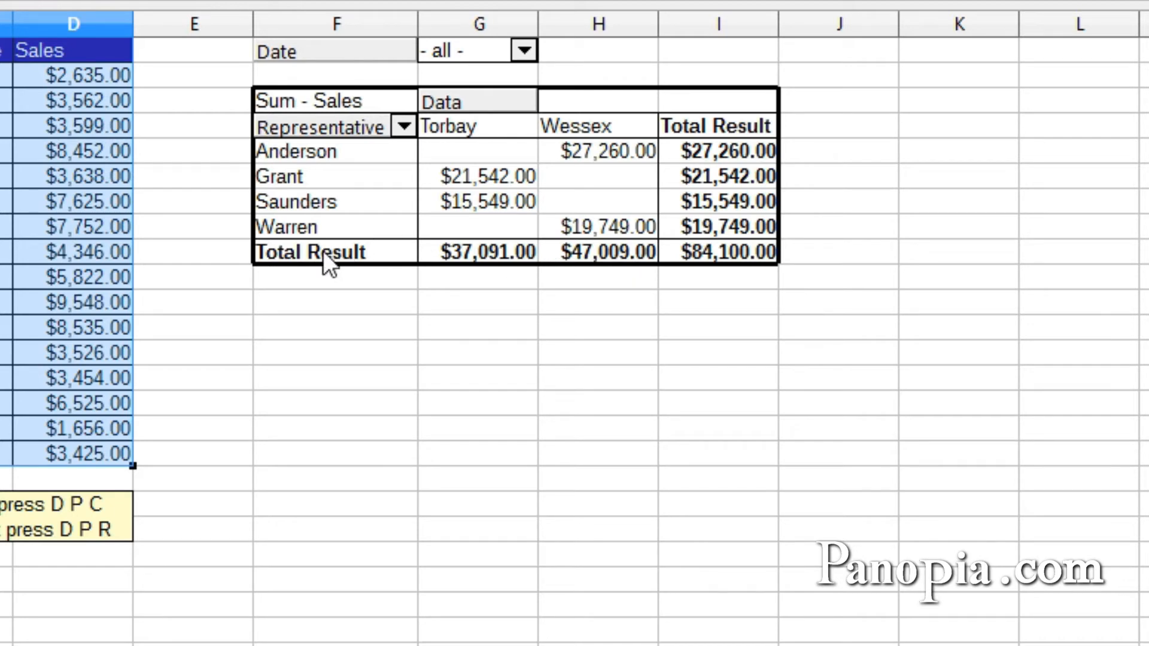
drag(315, 251, 721, 257)
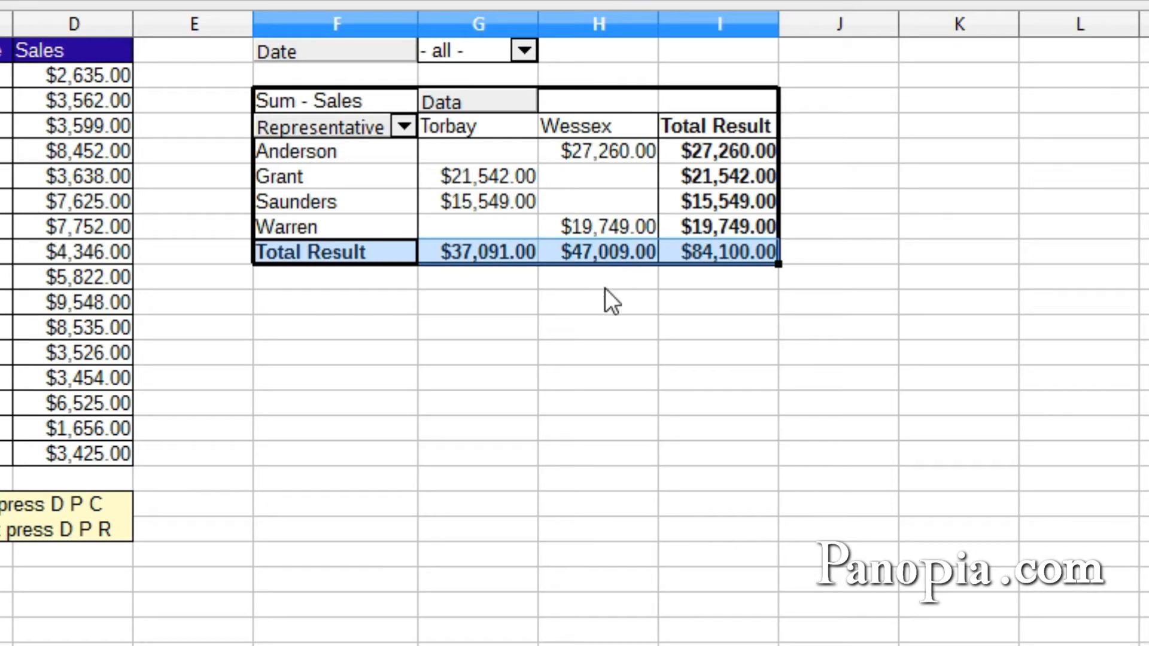
click(517, 297)
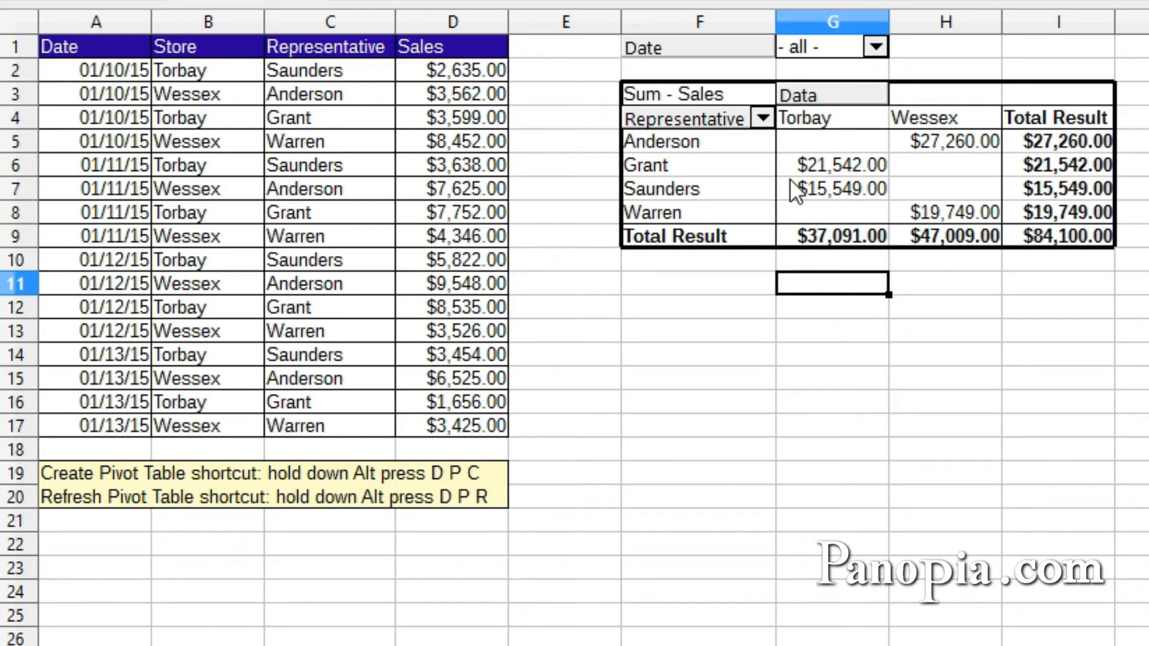
- Change the sales amount in cell D3 to 5522 and refresh the pivot table
click(428, 95)
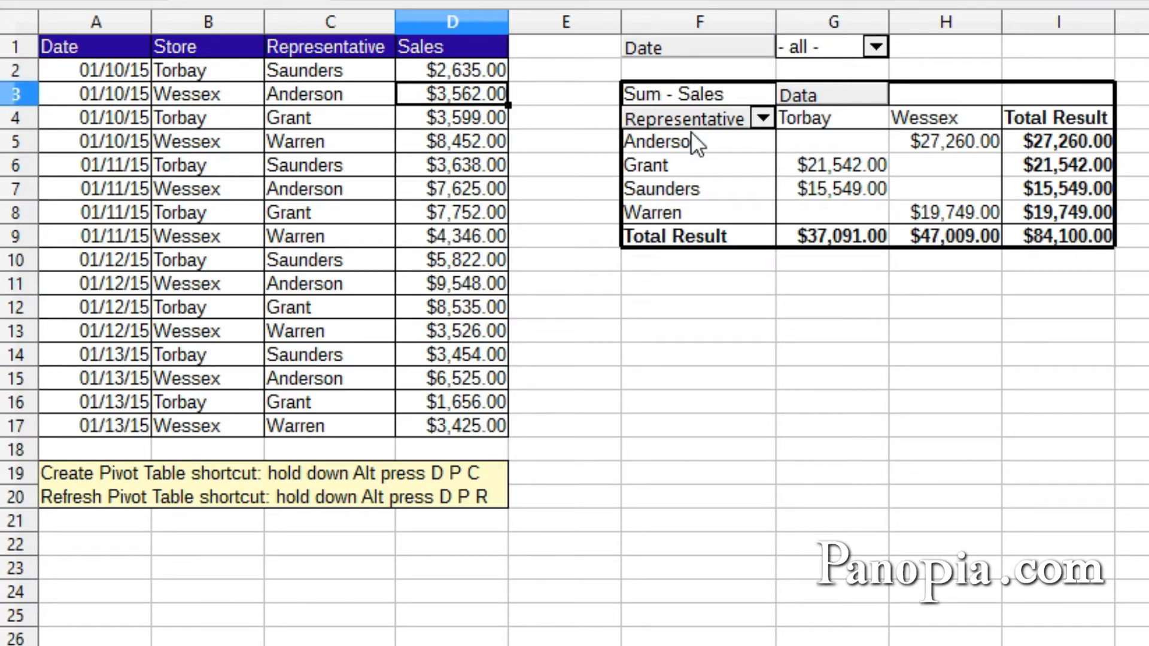
text(5522)
key(Return)
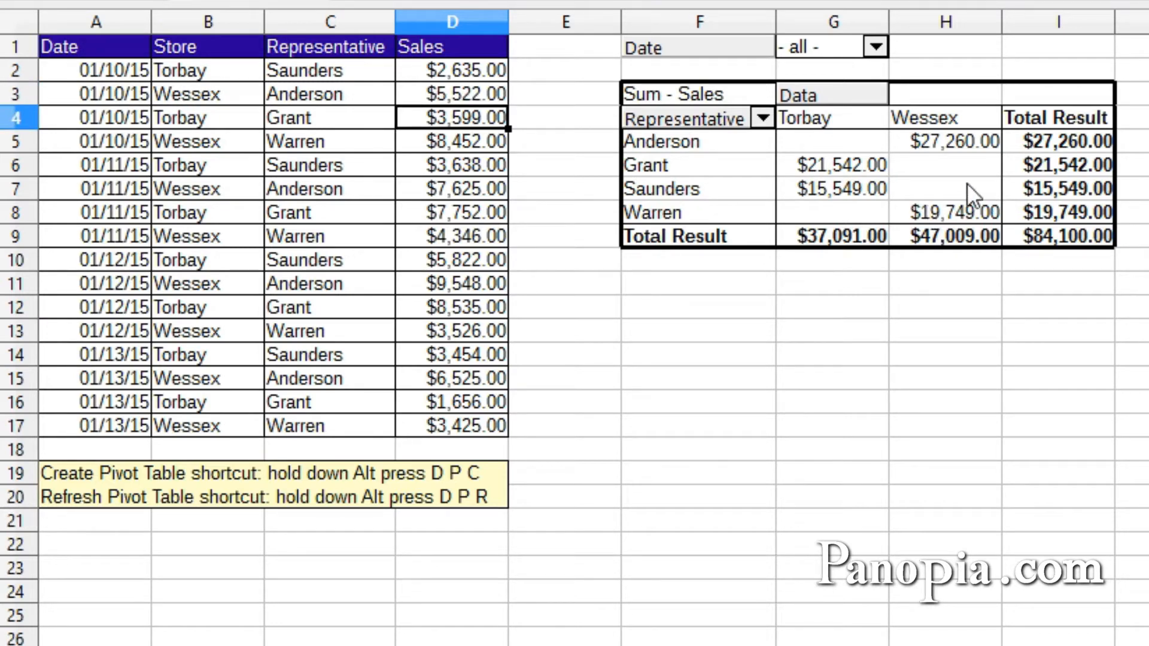
right_click(1025, 164)
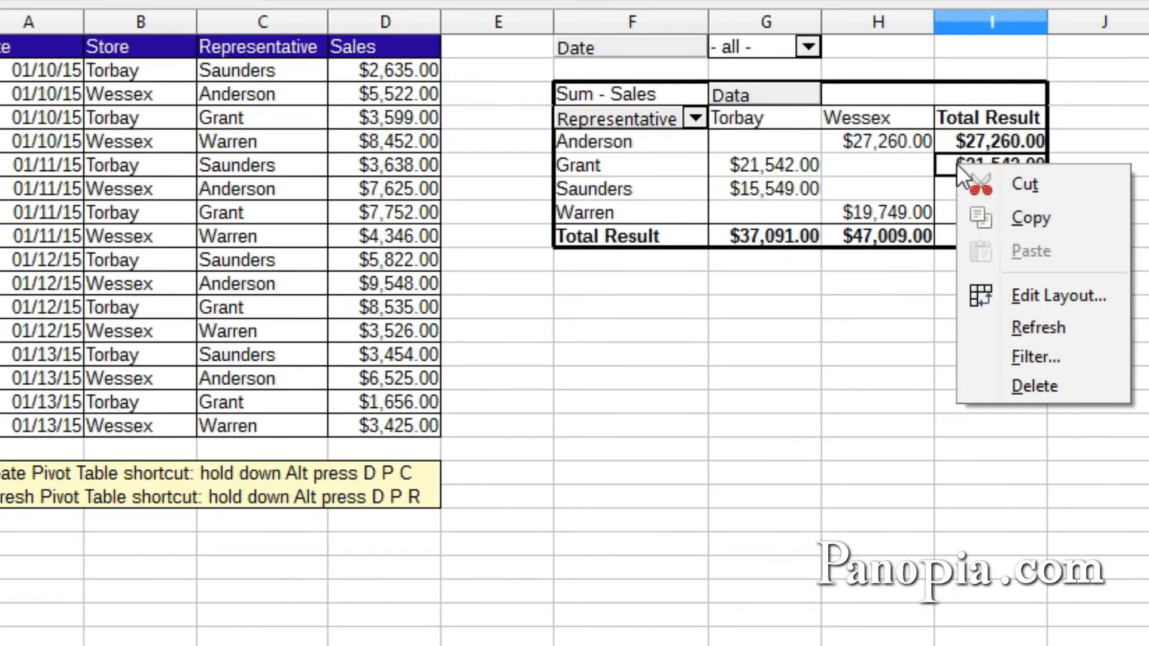
click(1046, 333)
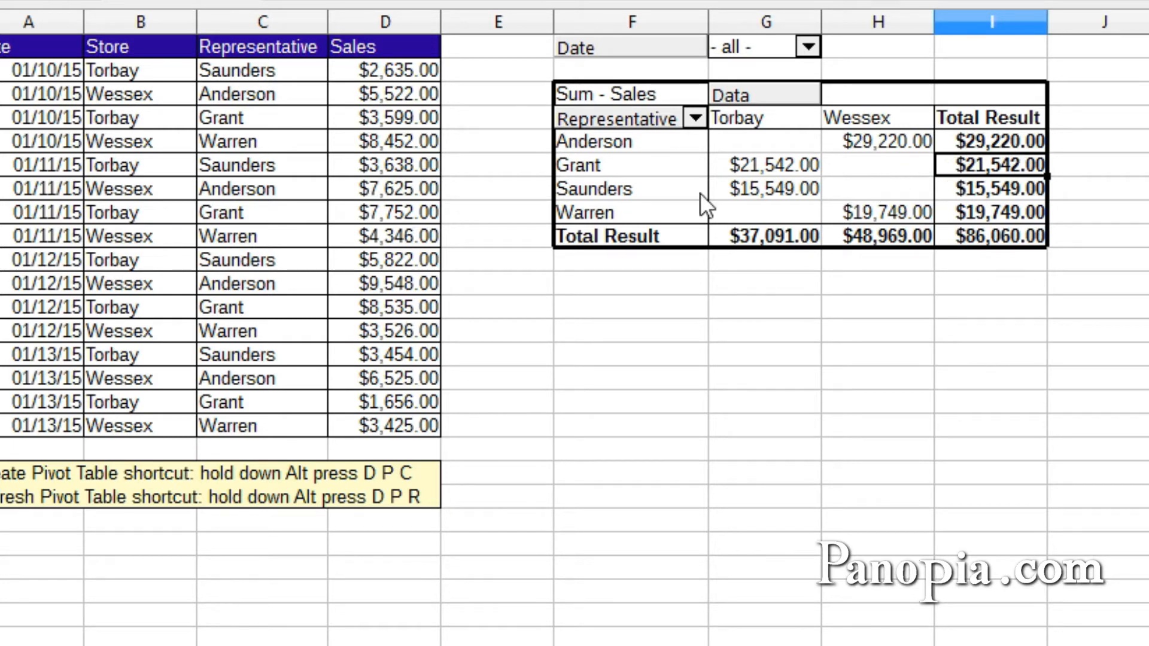
- Edit the pivot table's layout so the Sales data field displays its values as % of total
right_click(737, 190)
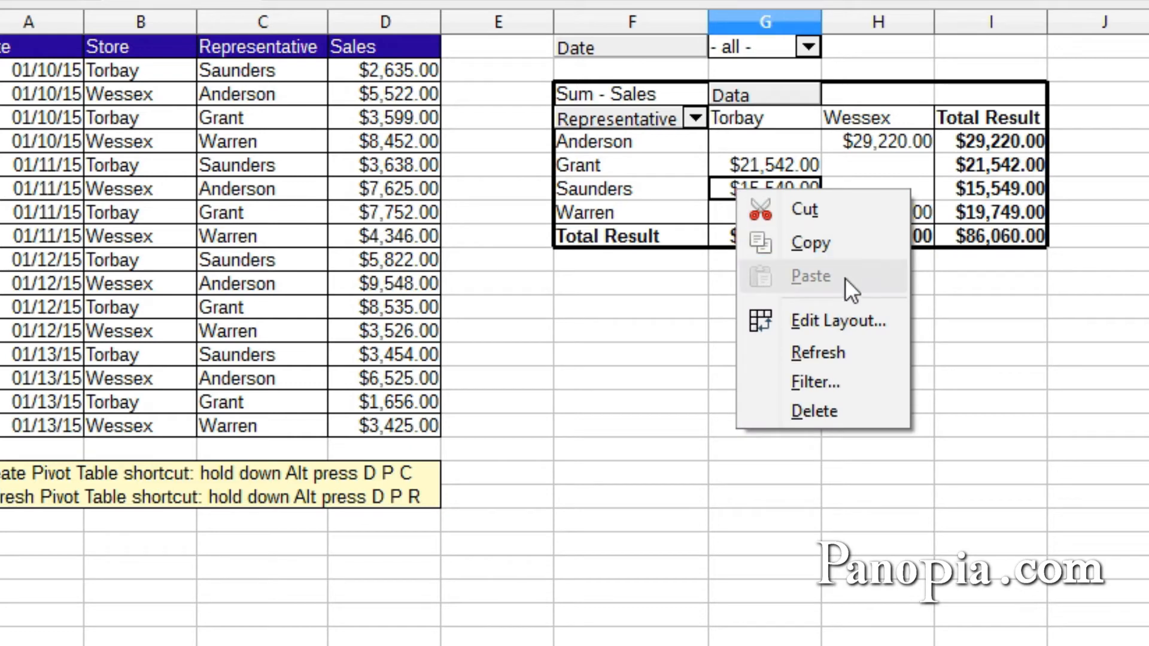
click(844, 320)
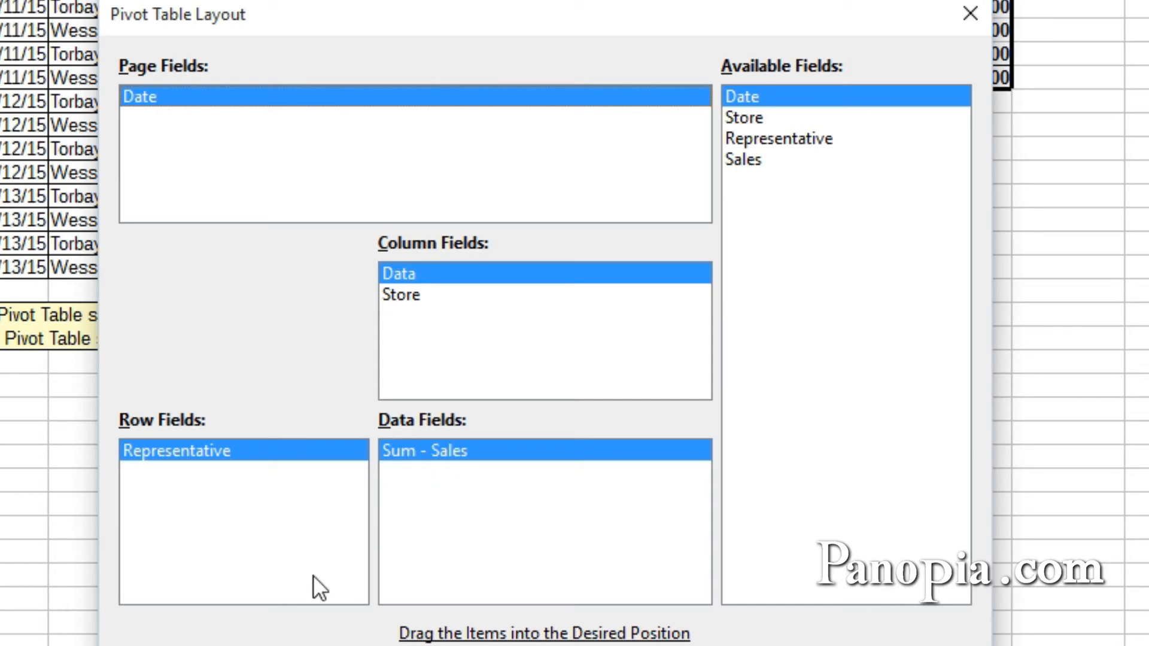
double_click(415, 450)
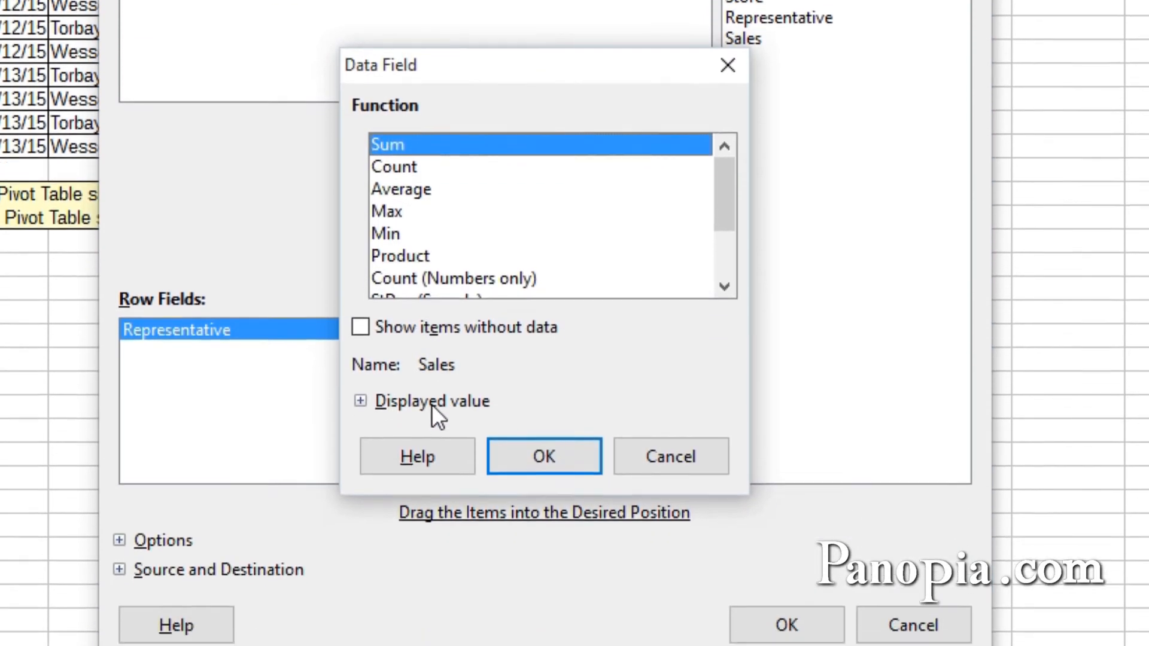
click(422, 510)
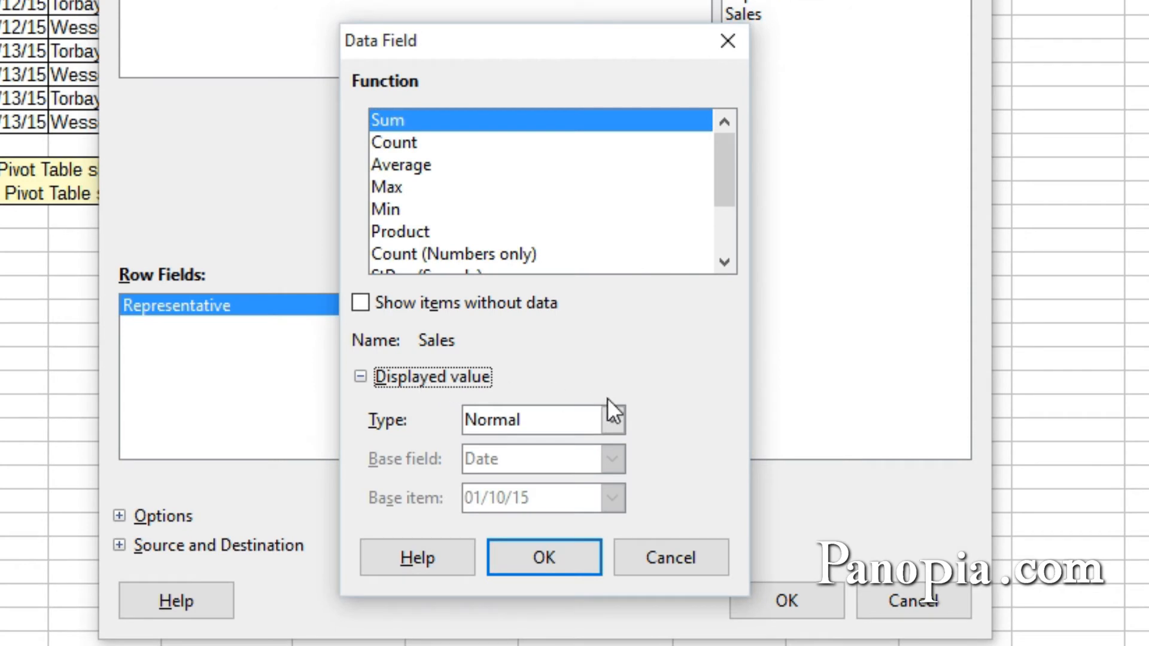
click(613, 421)
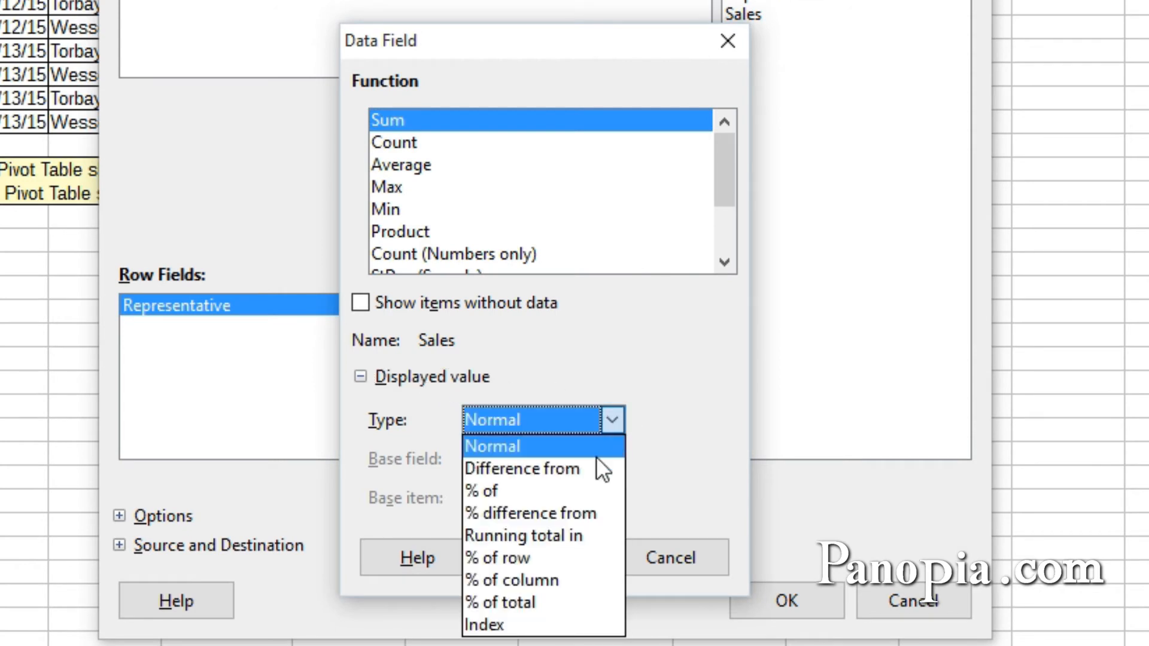
click(536, 601)
click(553, 558)
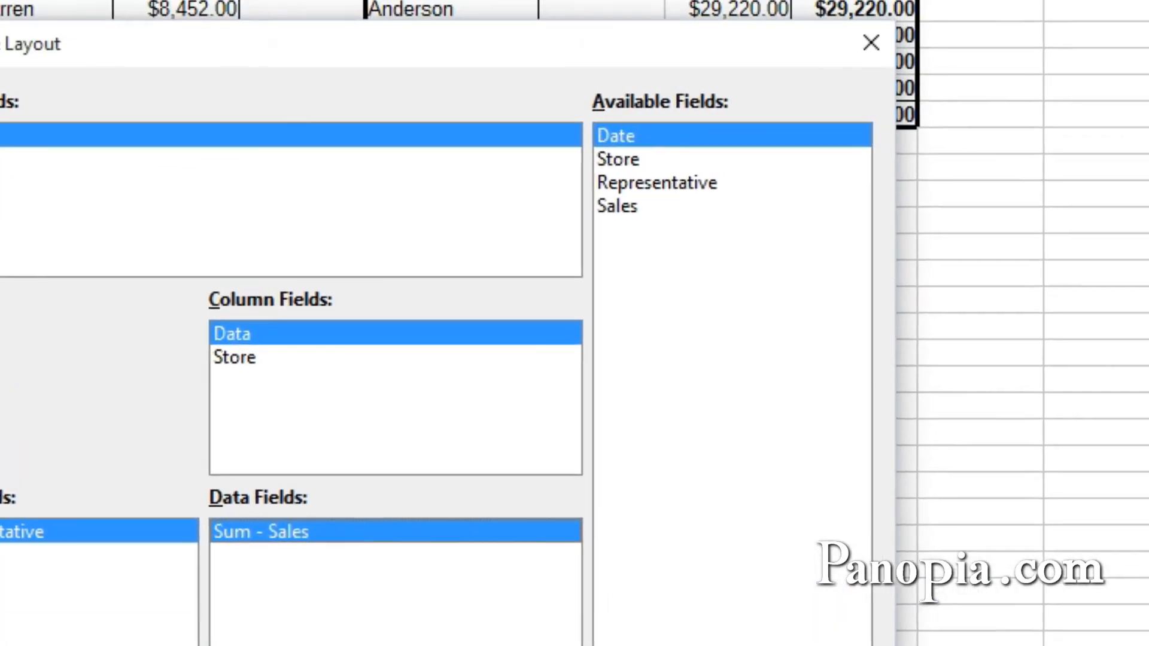
click(628, 645)
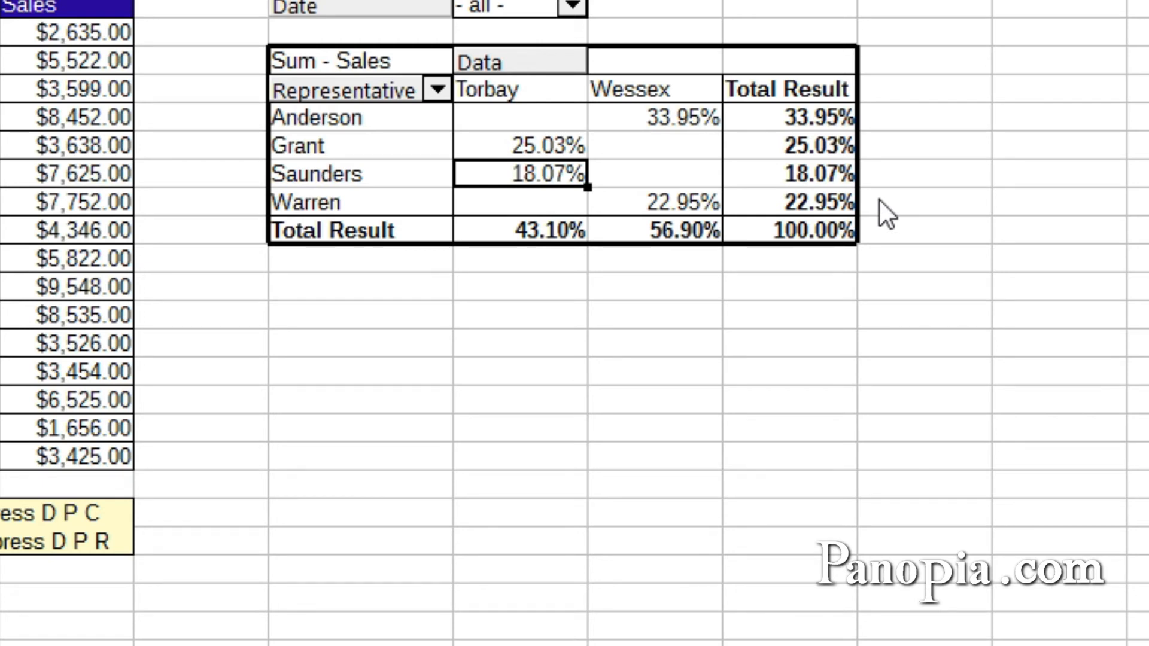
- Start a second pivot table from the sales data with Store as row field, Representative as column field and Sales as data field
click(45, 286)
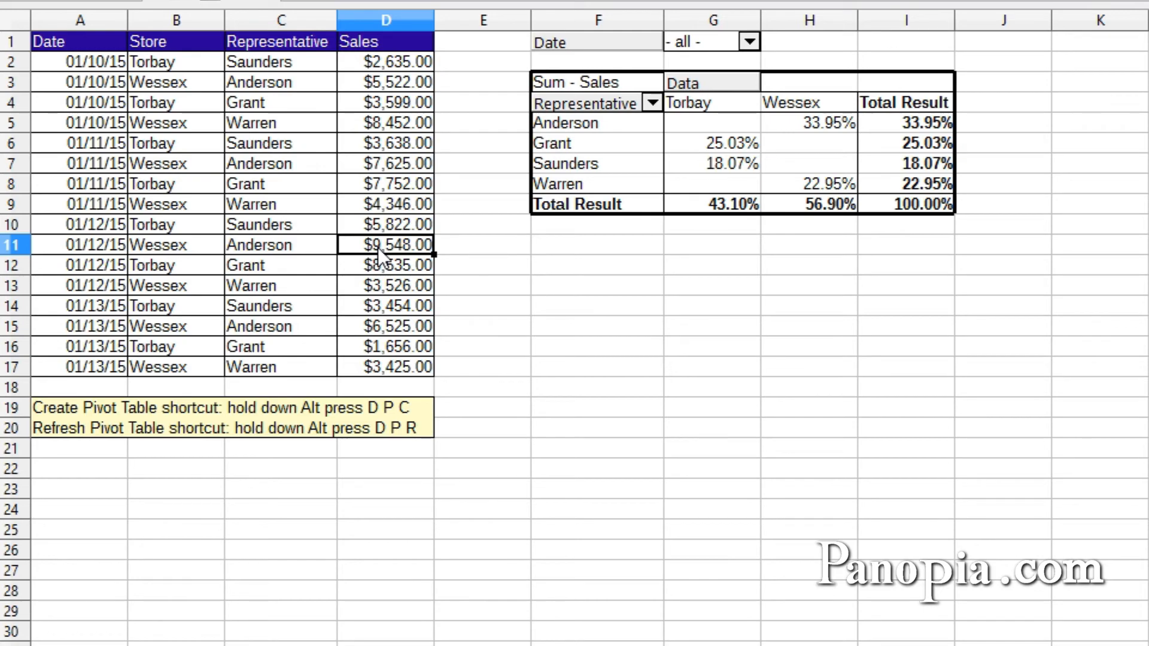
key(alt+d)
key(p)
key(c)
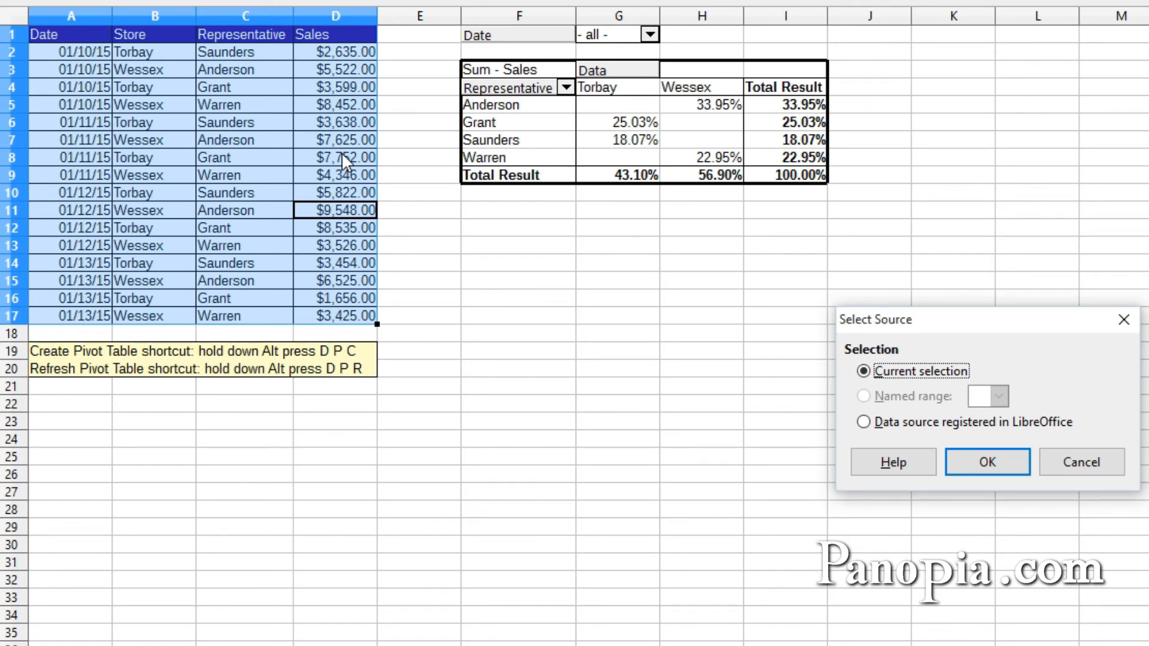
click(987, 462)
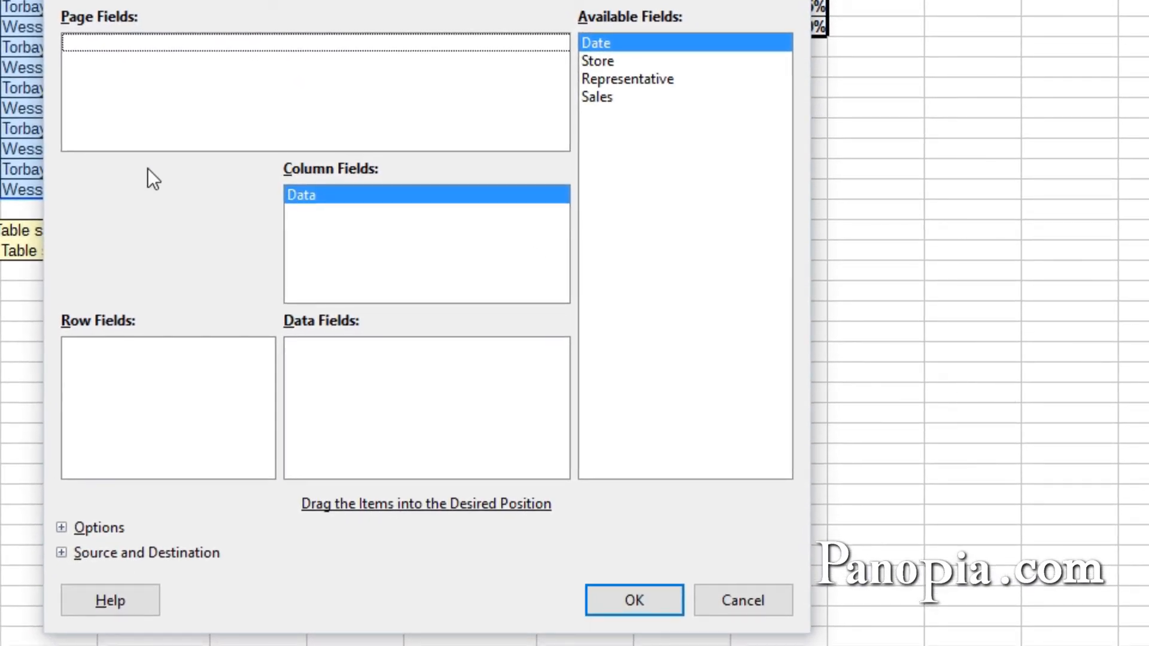
drag(594, 57, 183, 395)
drag(615, 77, 396, 243)
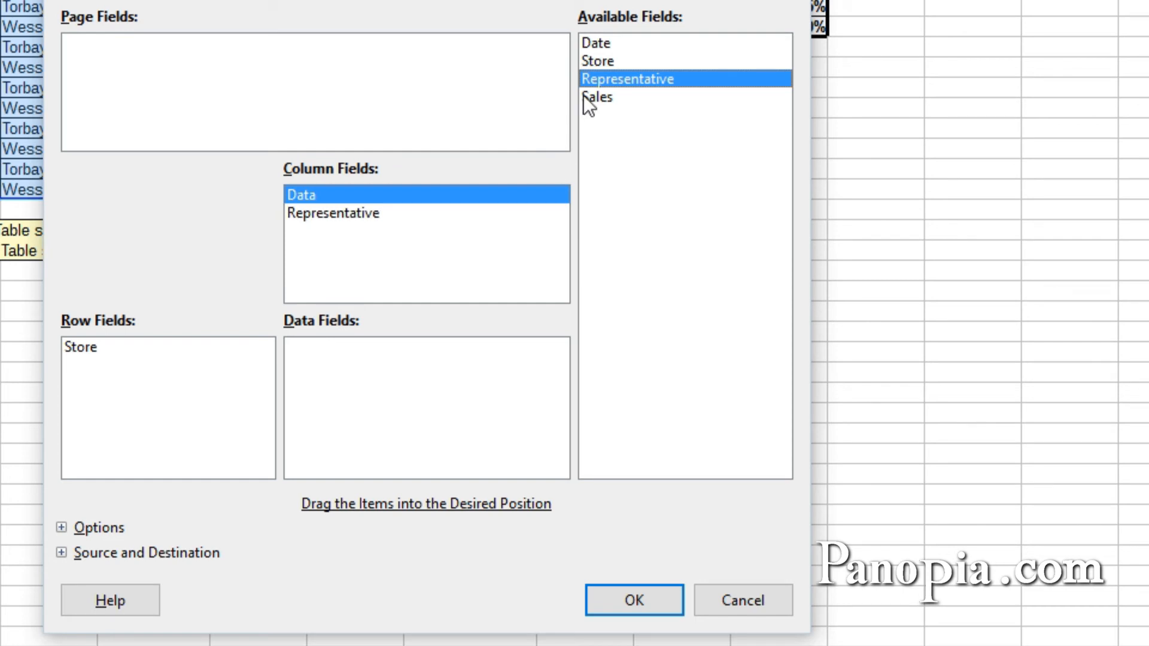
drag(586, 96, 400, 403)
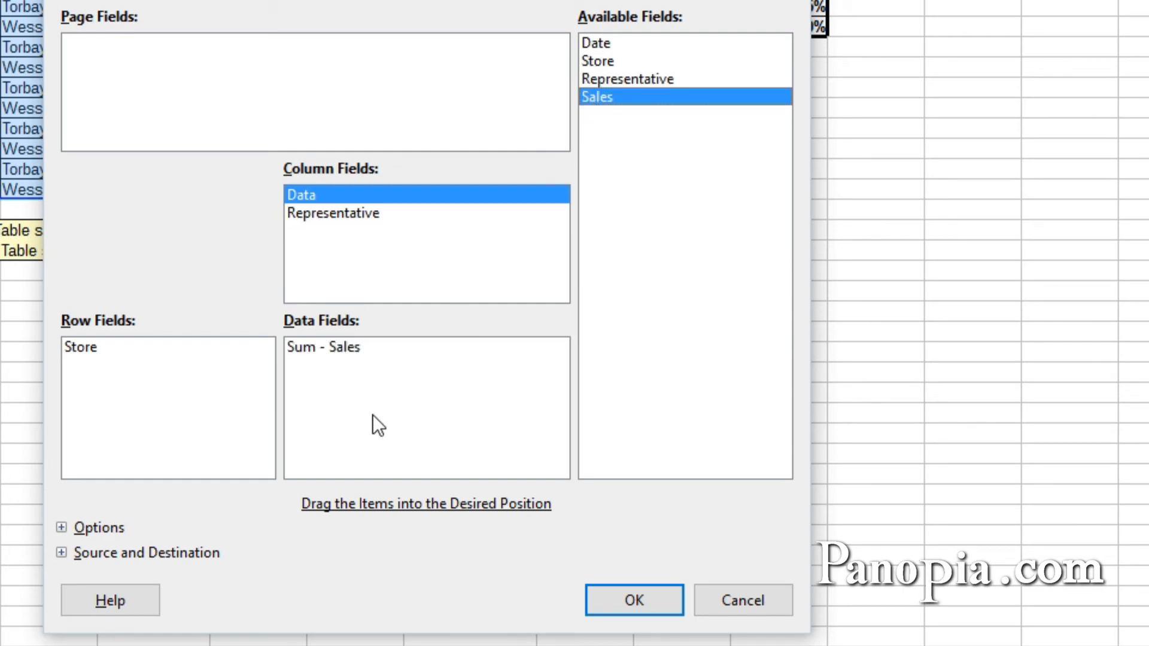
- Keep the Add filter option enabled, set the destination to cell F11 below the first pivot table and create the second table
click(93, 526)
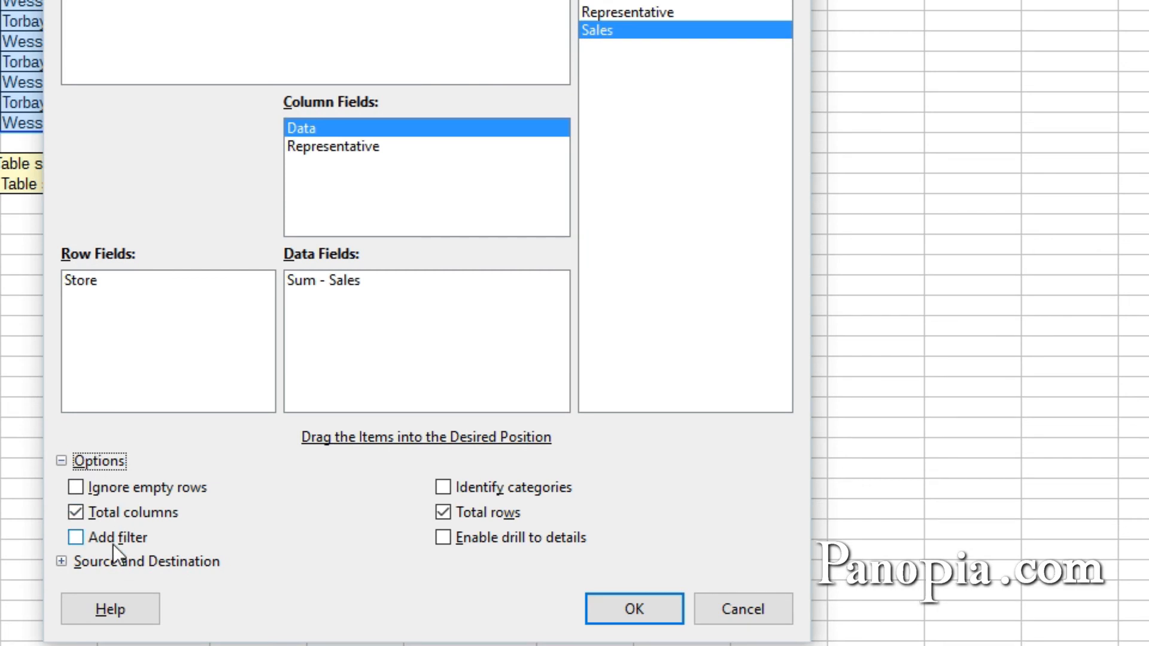
click(76, 538)
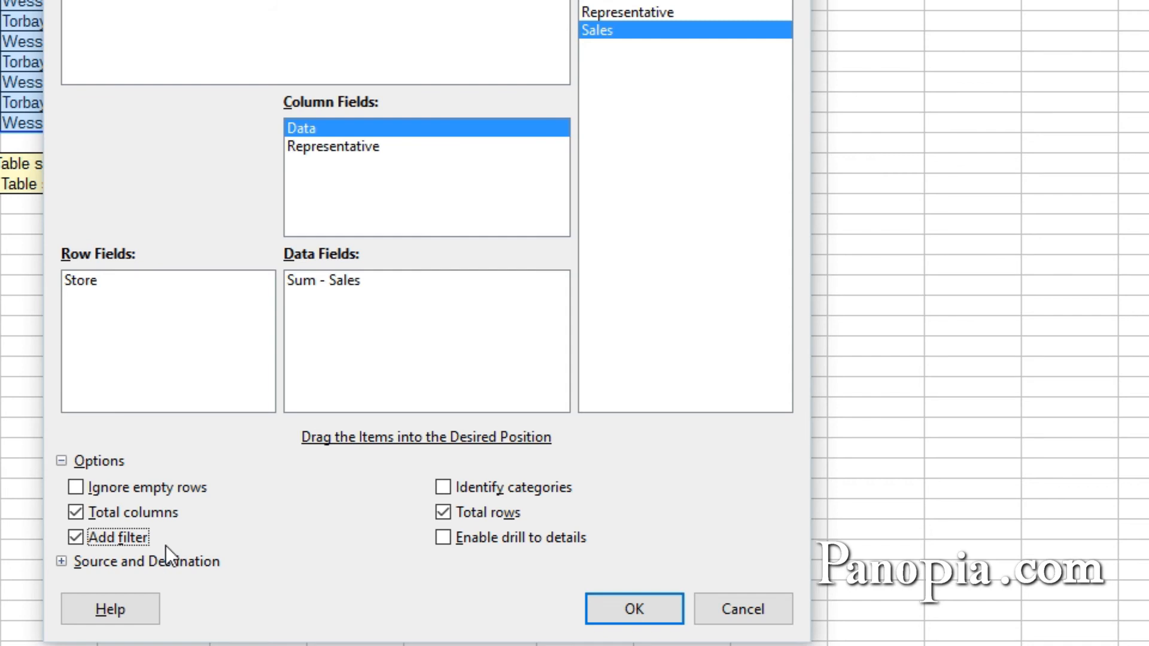
click(149, 561)
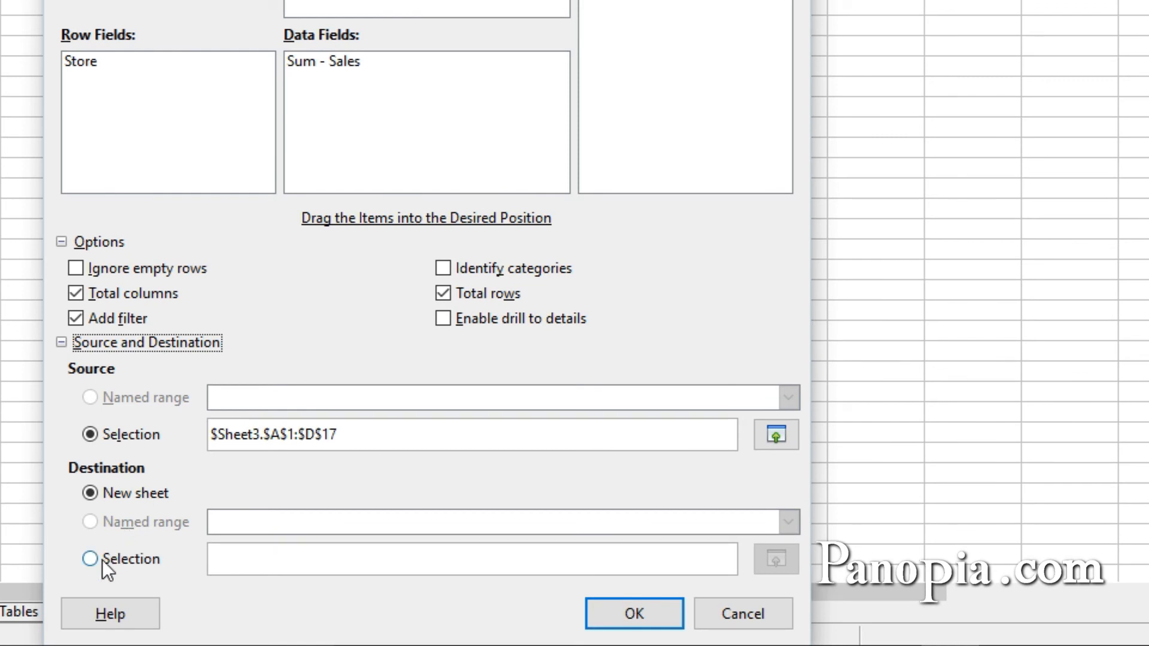
click(91, 559)
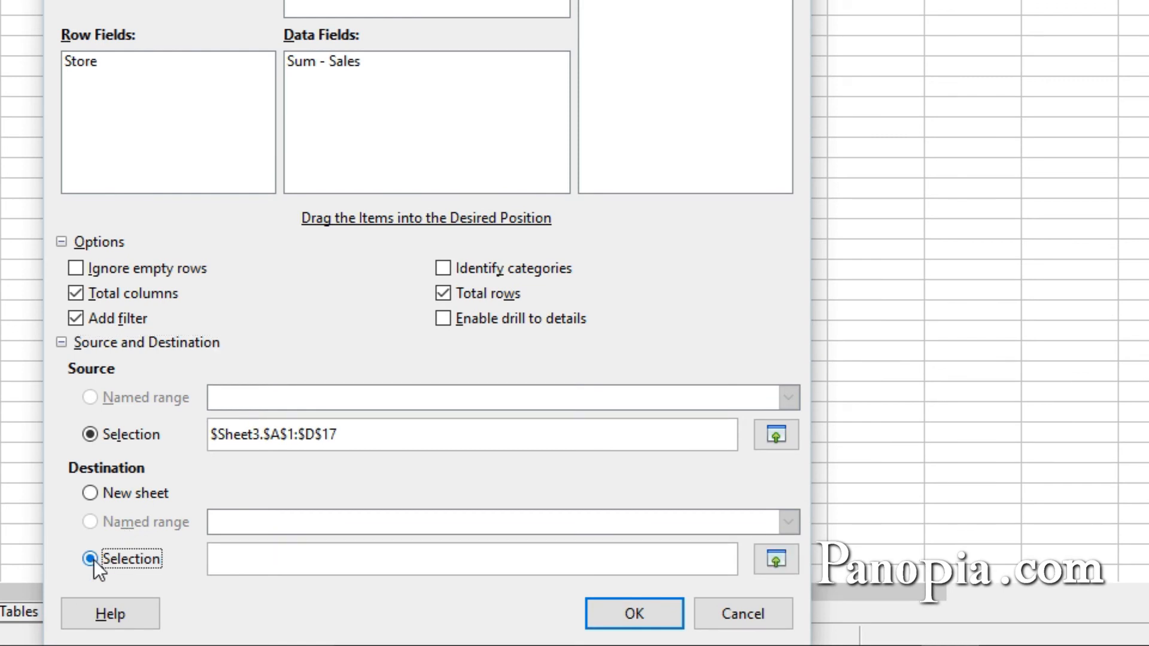
click(233, 559)
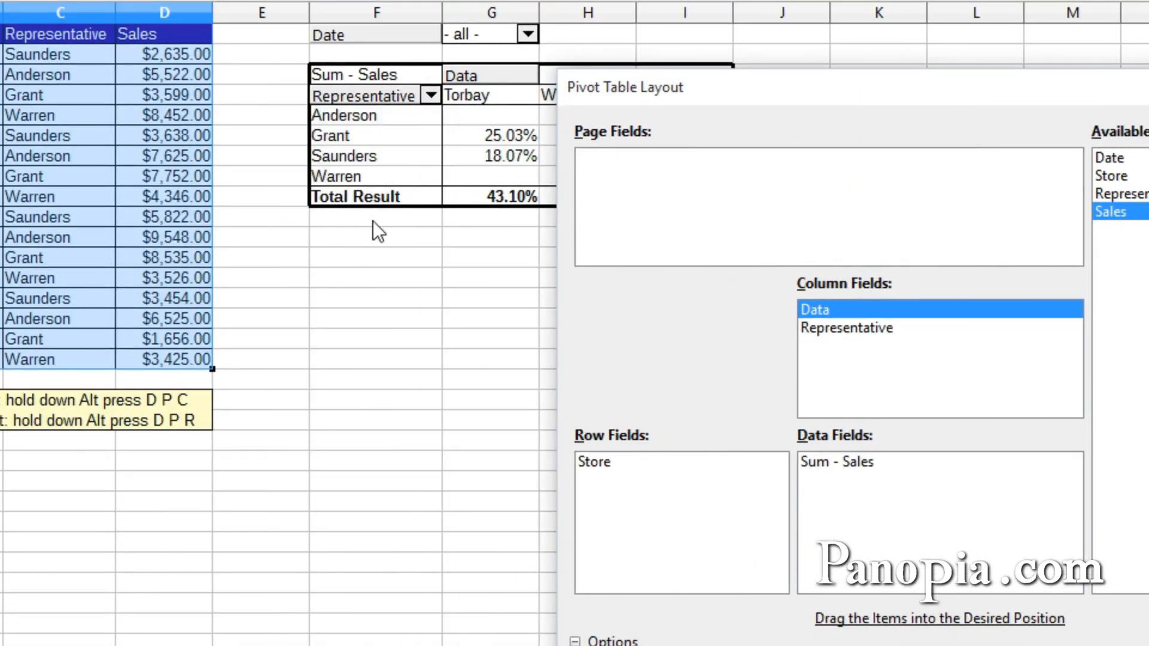
click(368, 236)
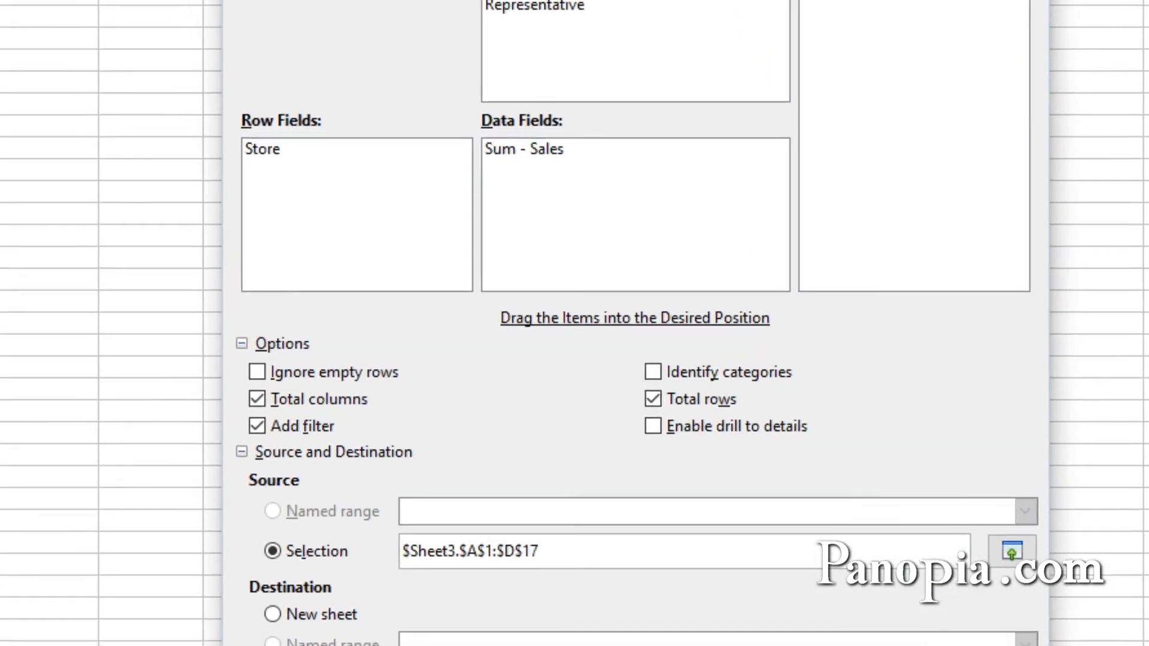
click(746, 628)
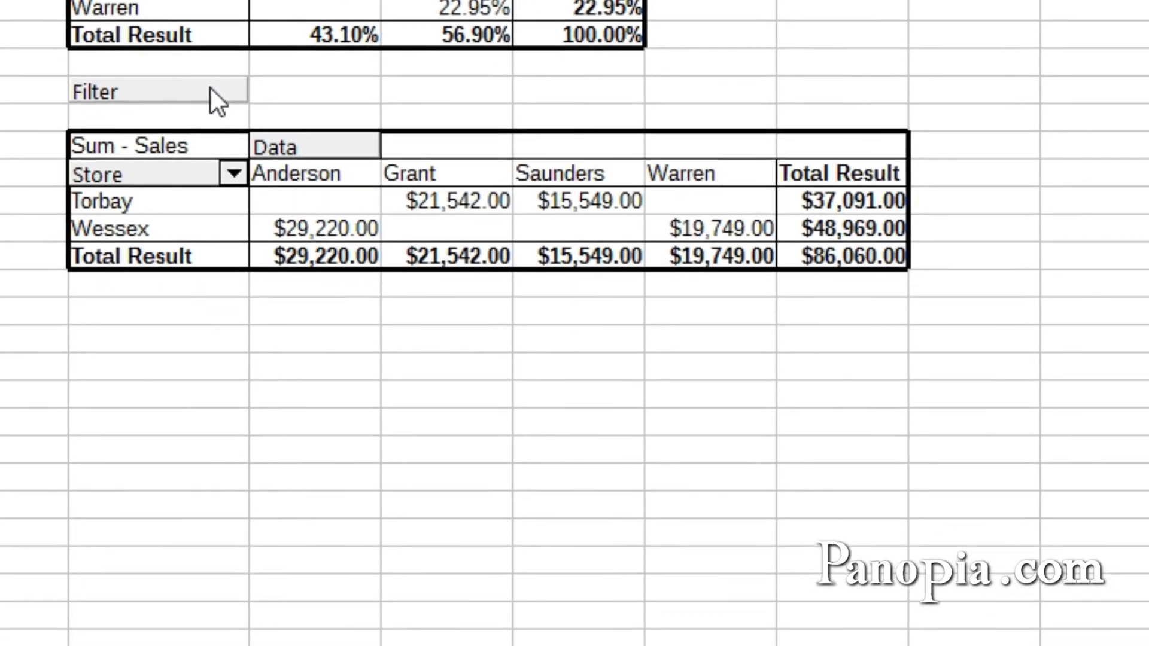
- Open the second pivot table's filter and set the first criterion to Representative equal to the first representative in the value list
click(261, 150)
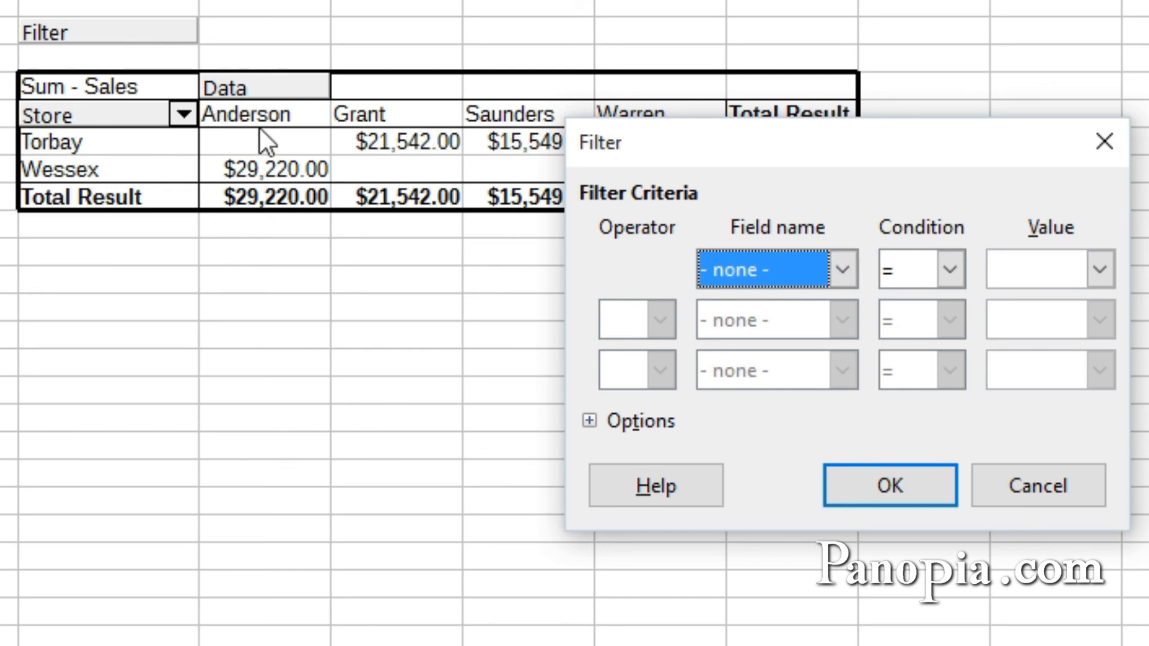
click(844, 269)
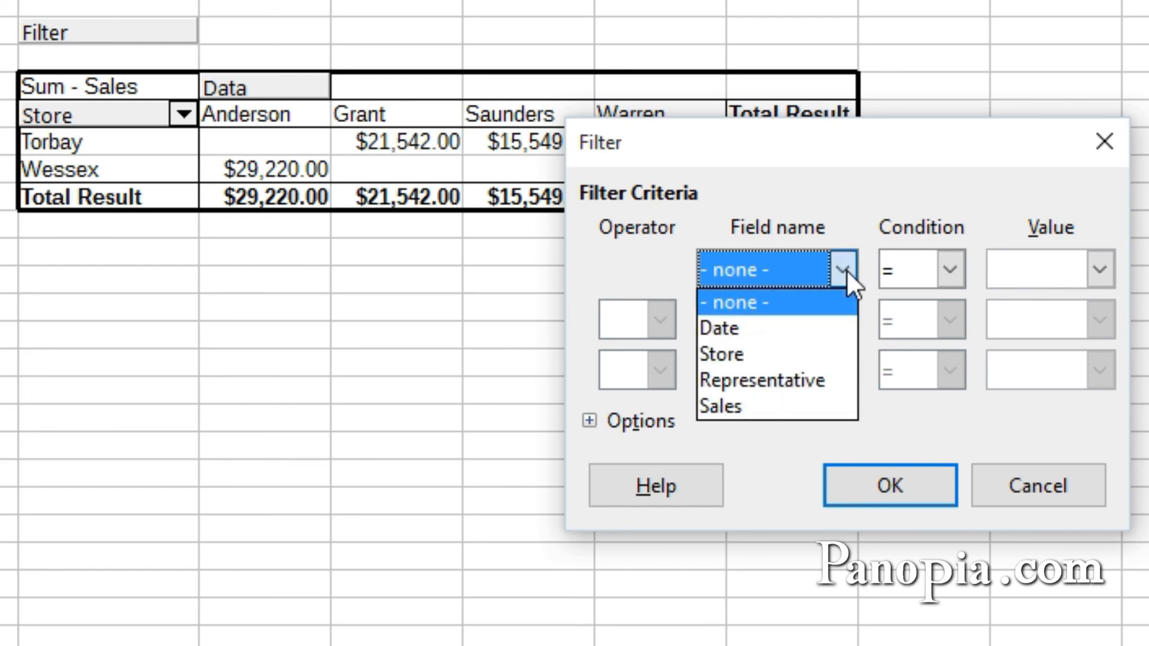
click(829, 389)
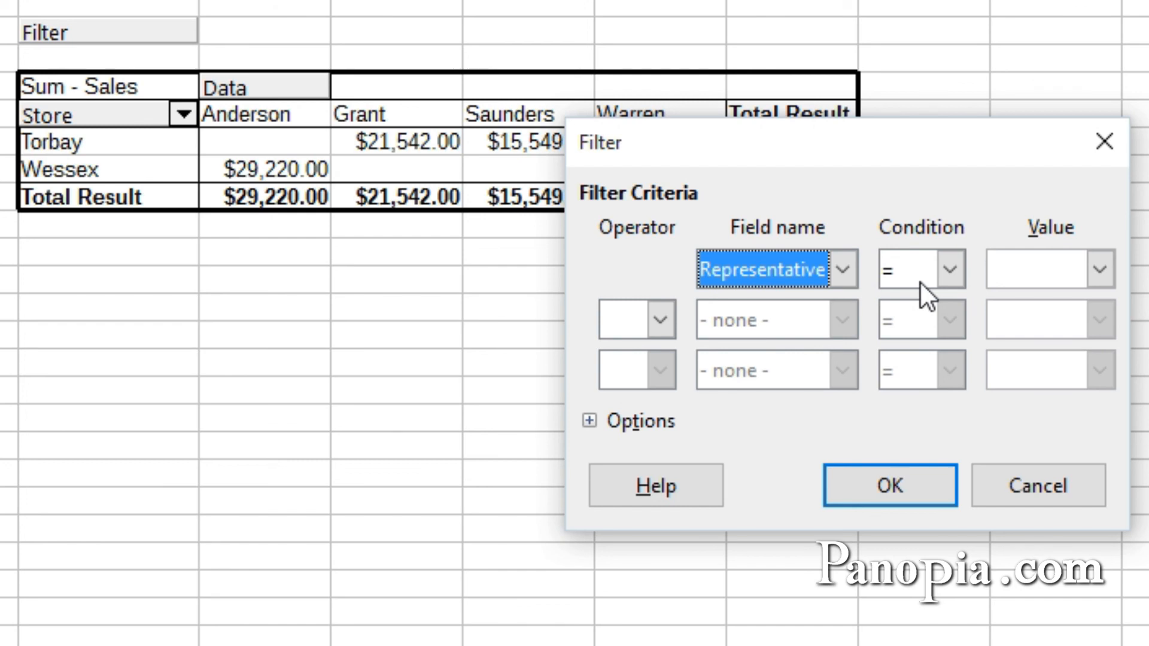
click(1100, 269)
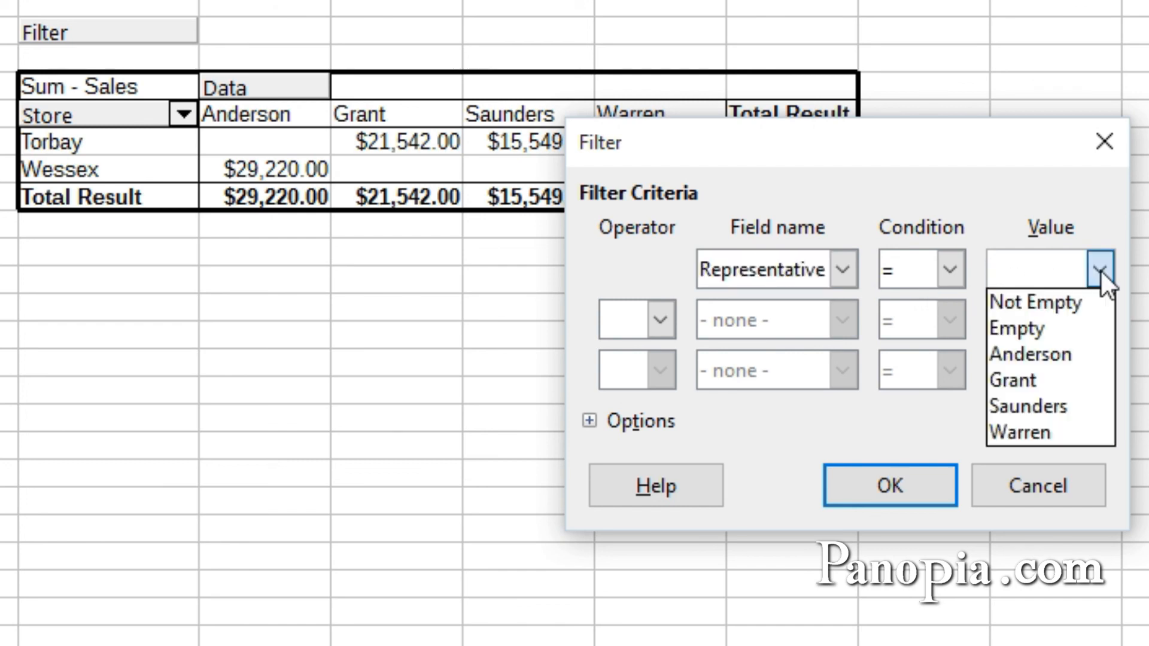
click(1070, 354)
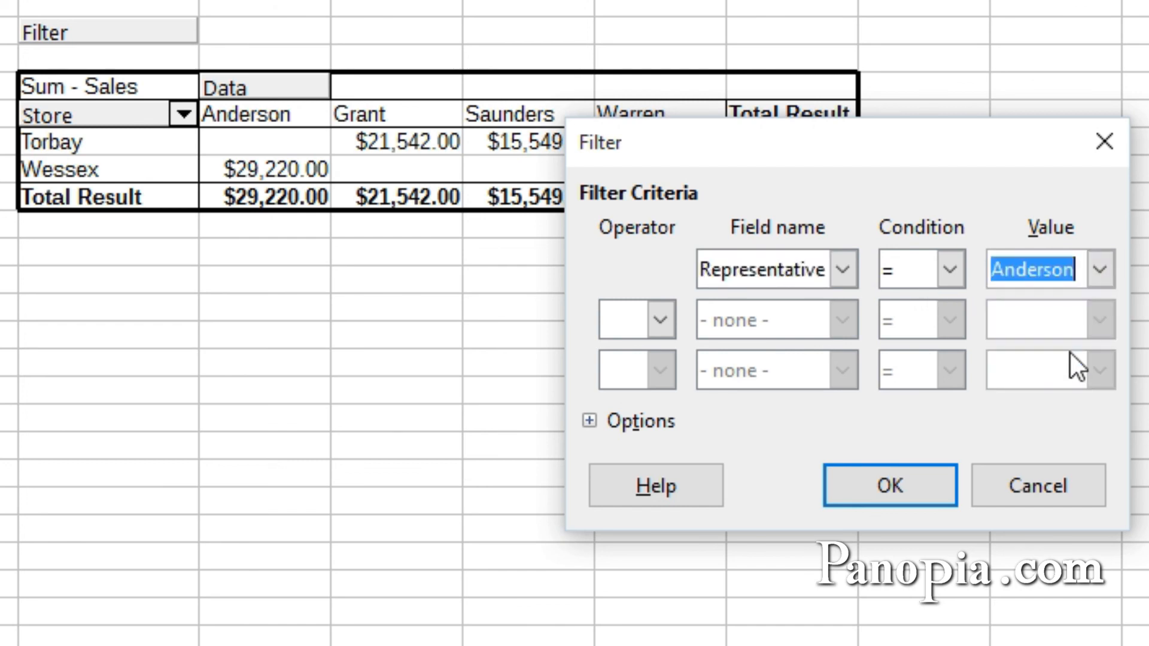
- Add a second filter criterion with AND for Sales greater than 5000 and apply the filter
click(661, 323)
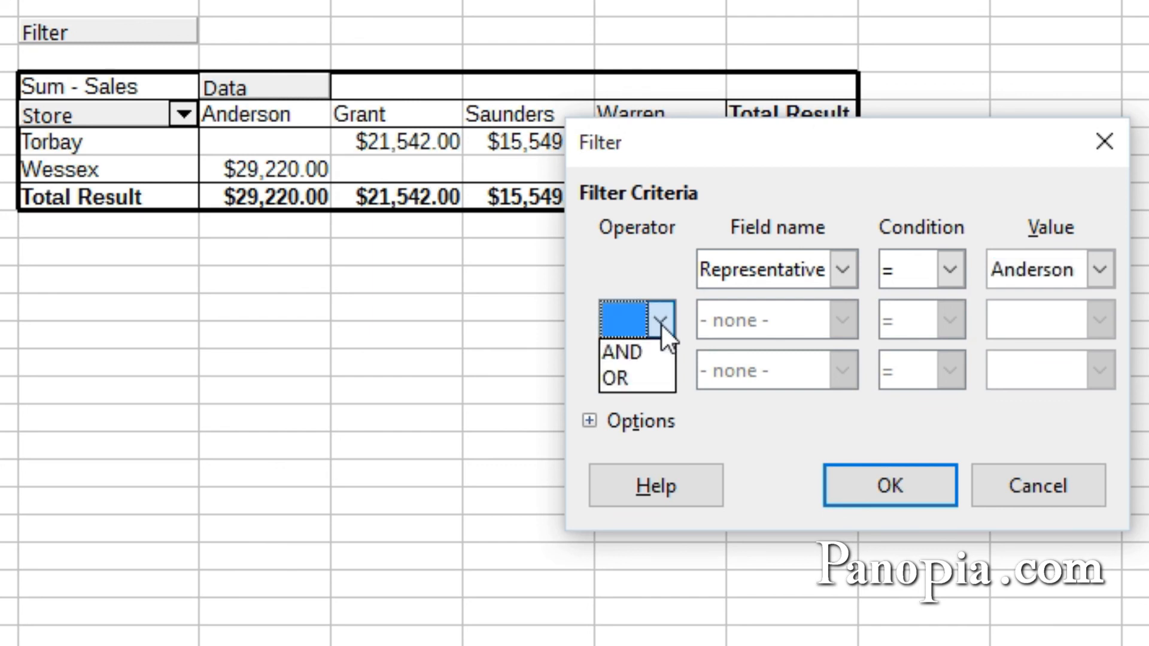
click(654, 348)
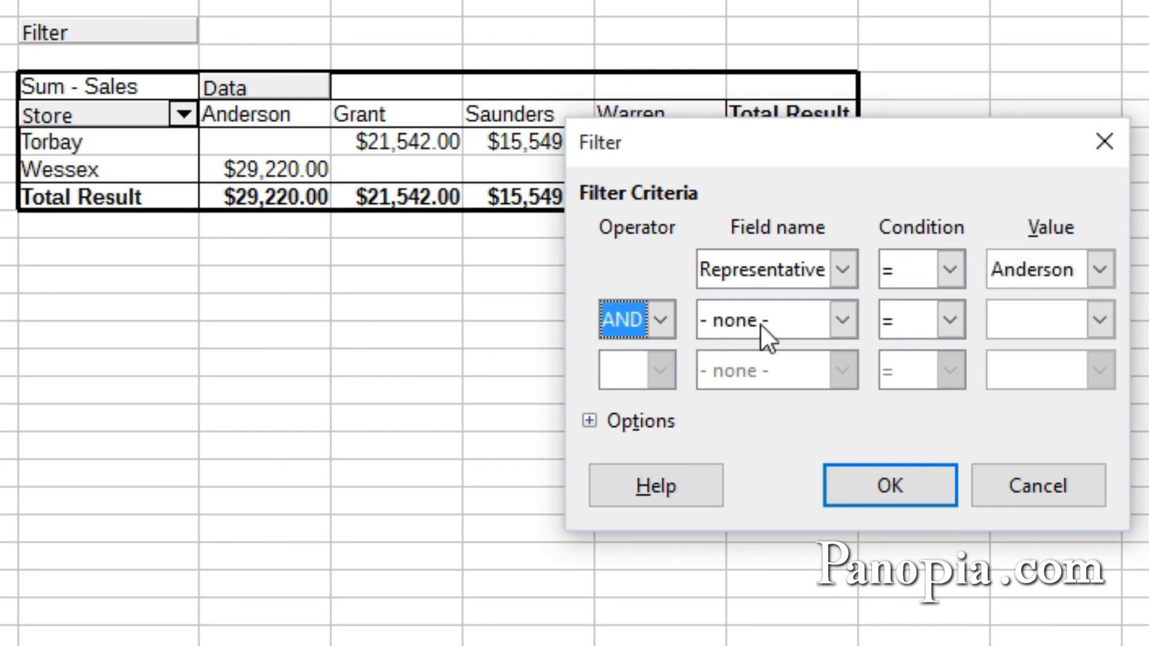
click(841, 317)
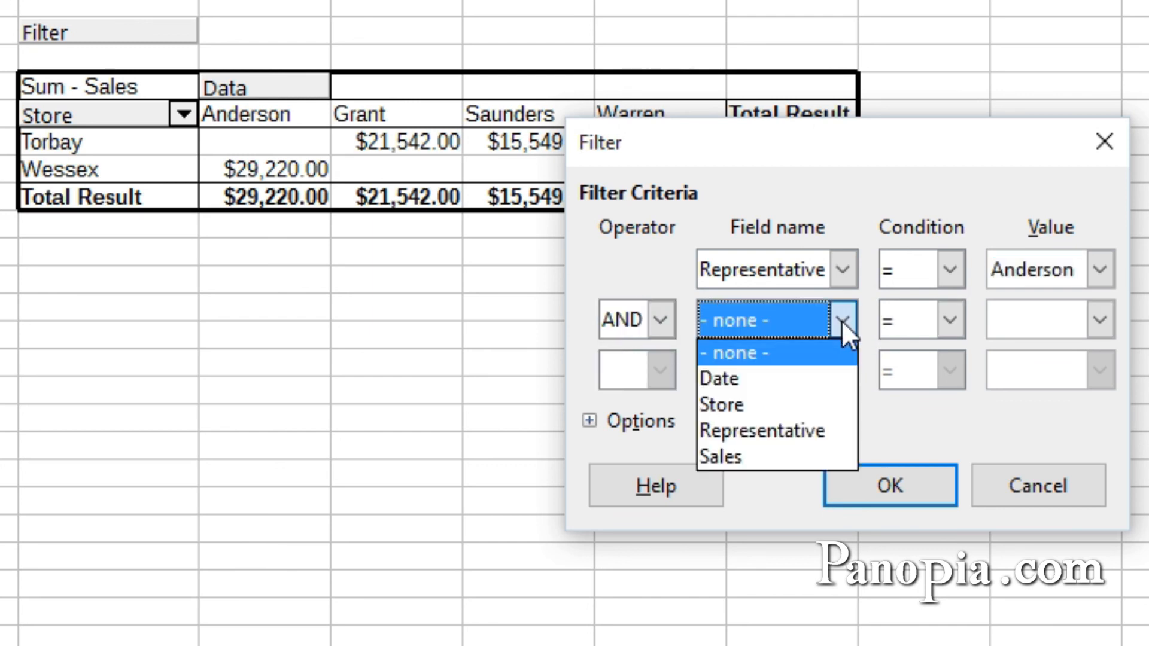
click(797, 453)
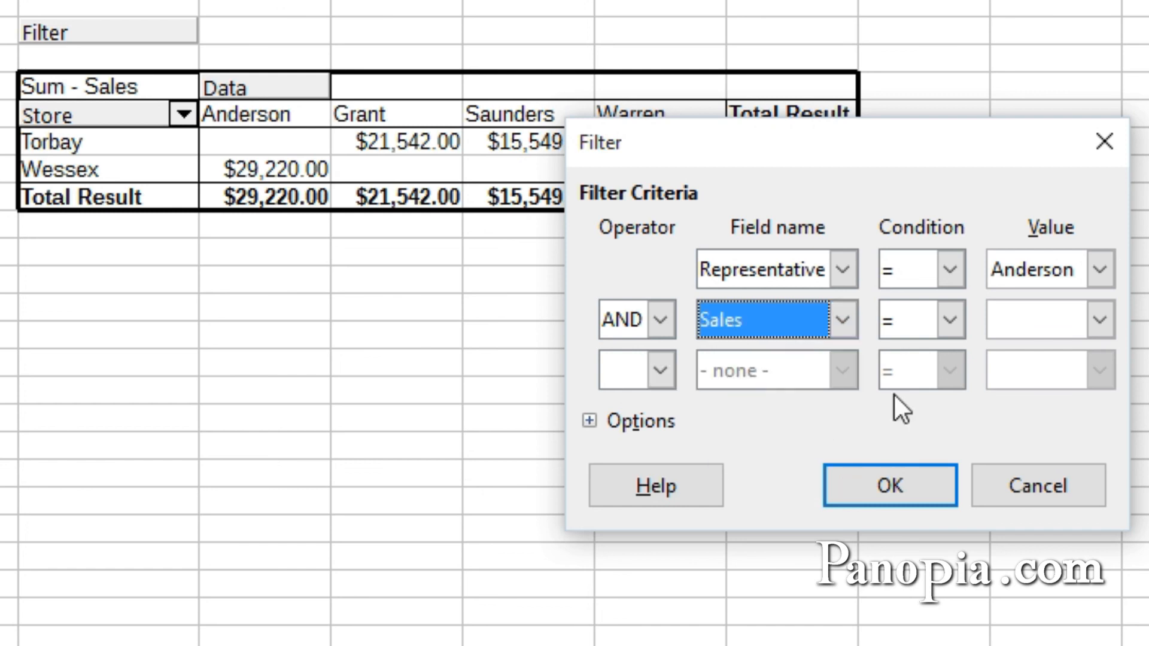
click(946, 321)
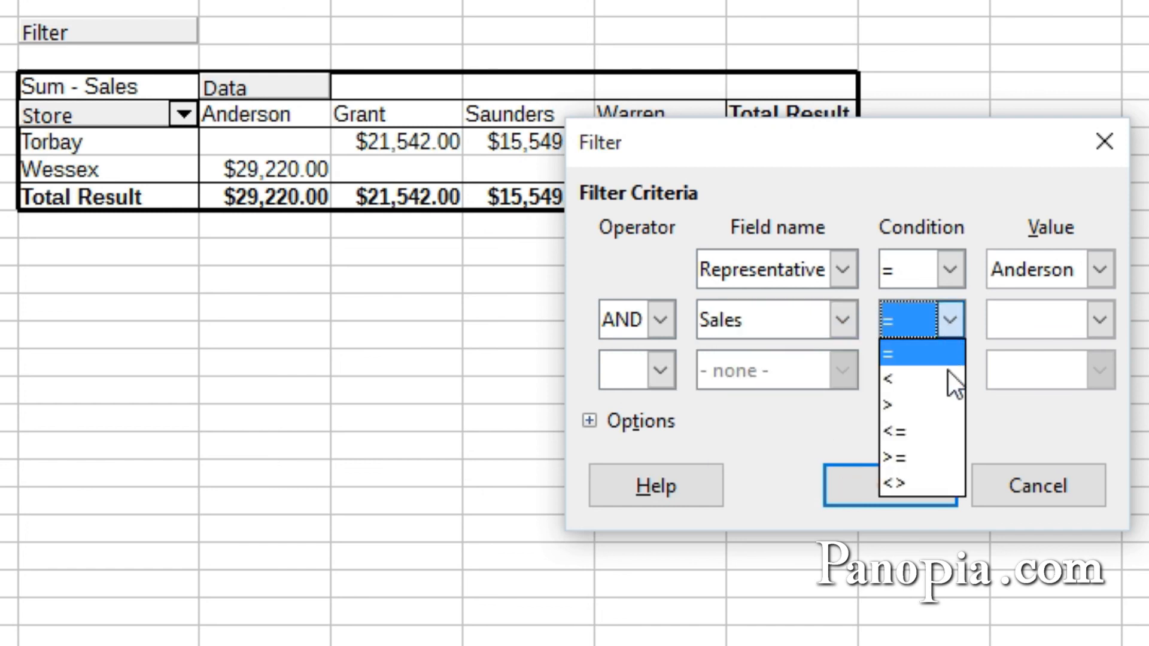
click(939, 403)
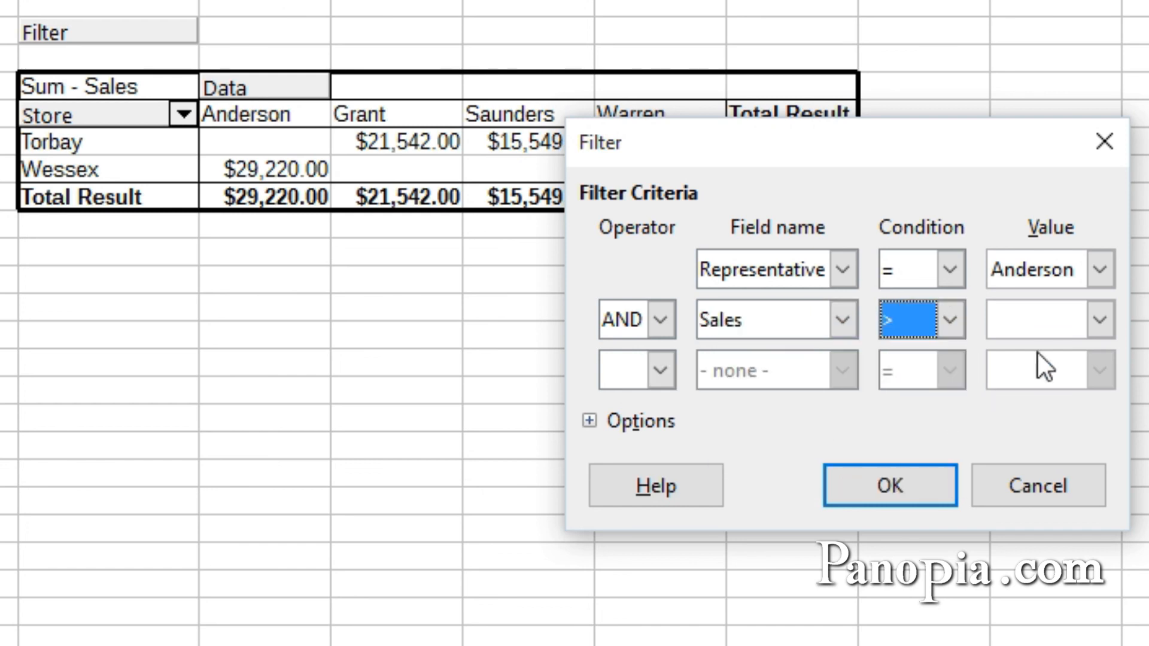
click(1020, 315)
text(5000)
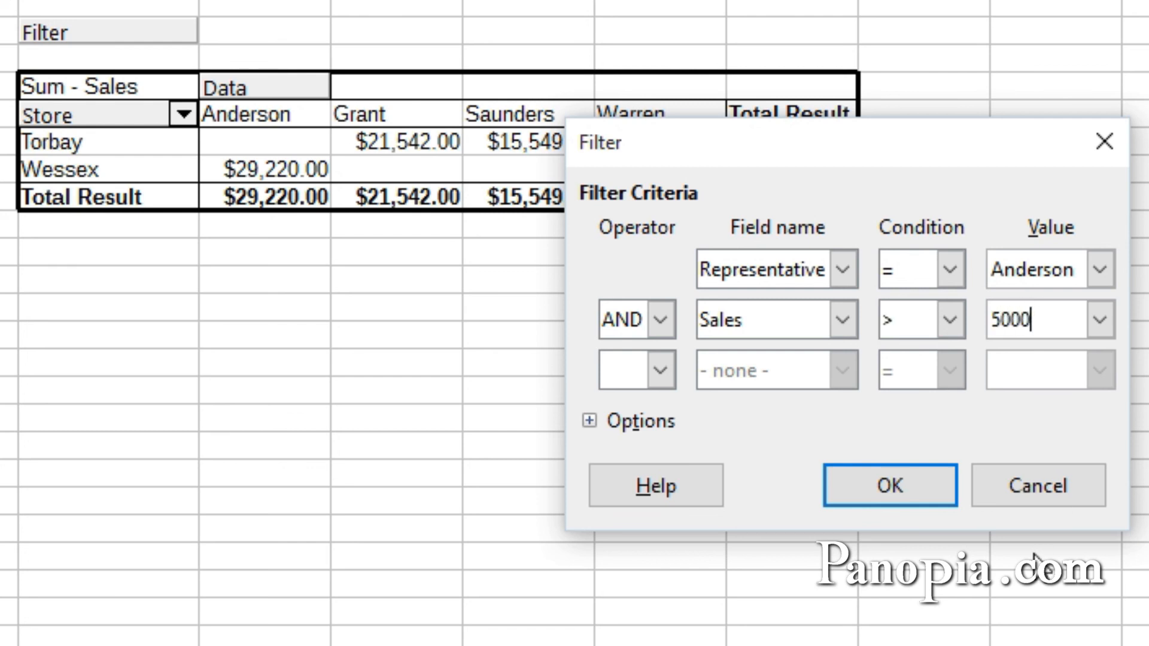
click(903, 496)
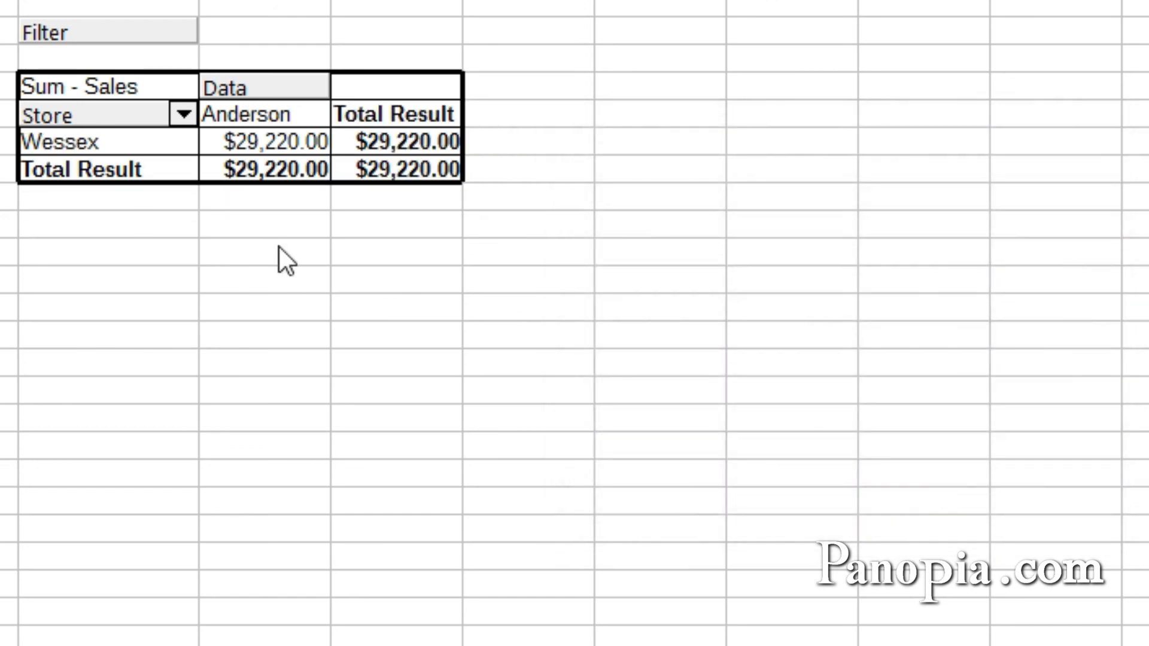